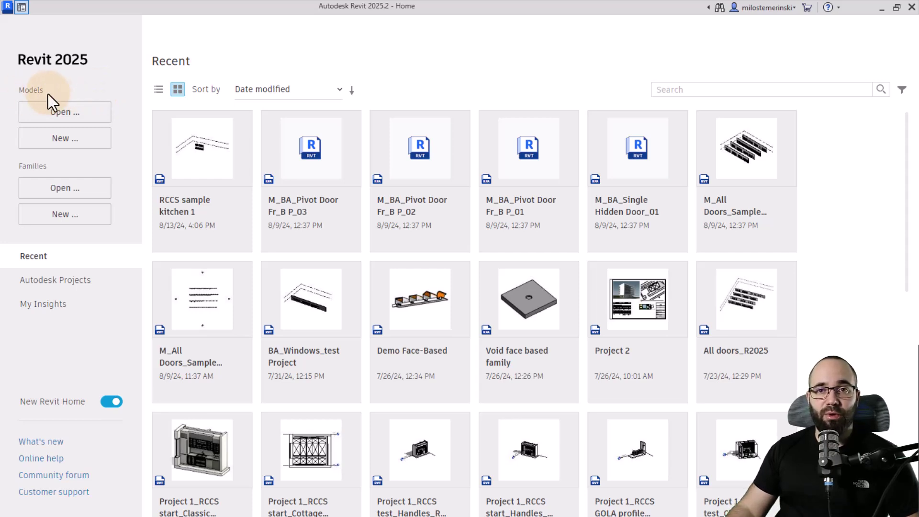
- Start a new project and review the template list, leaving Imperial Multi-discipline selected
left_click(81, 139)
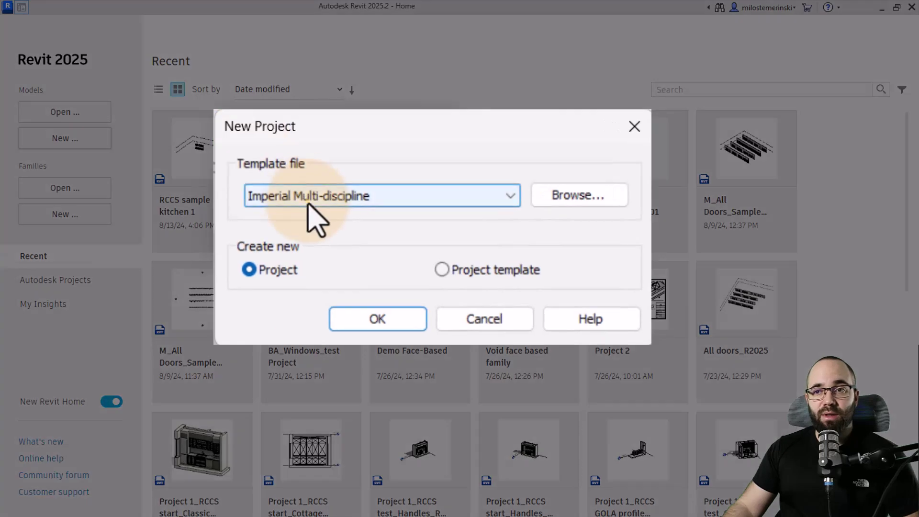
left_click(268, 158)
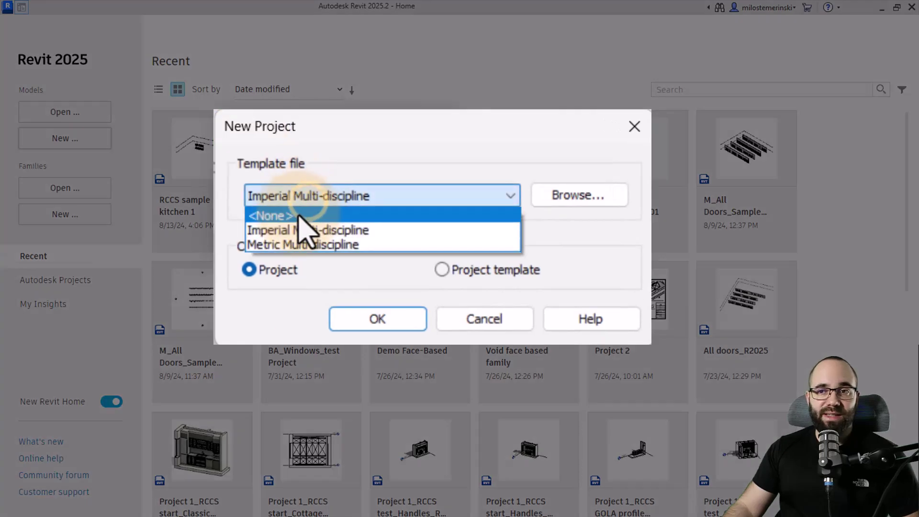
left_click(359, 194)
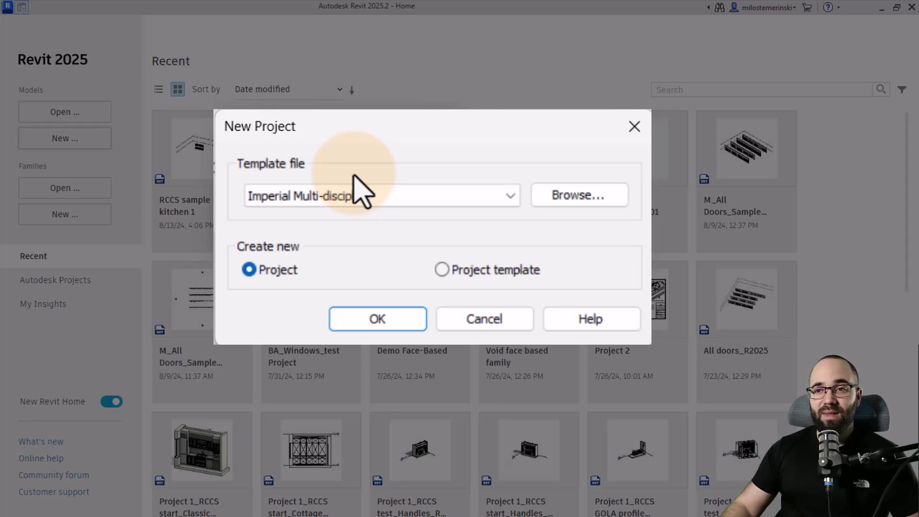
left_click(404, 199)
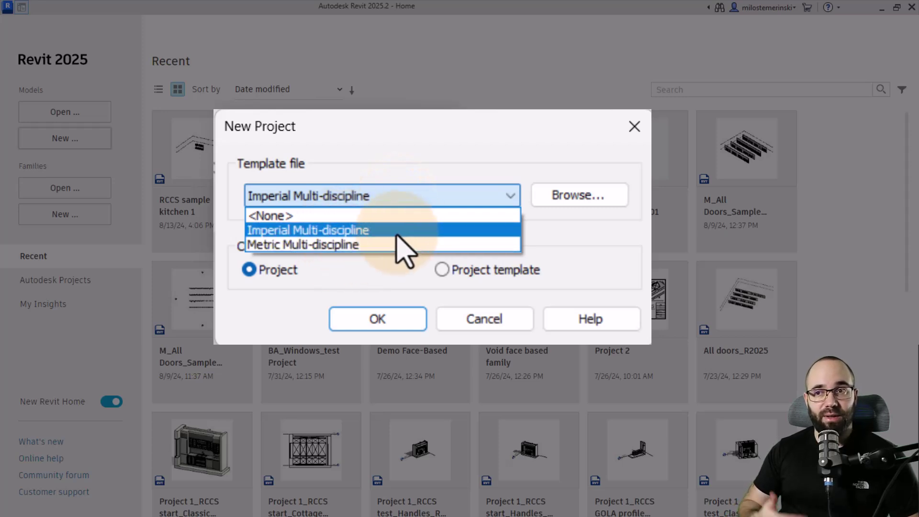
left_click(468, 175)
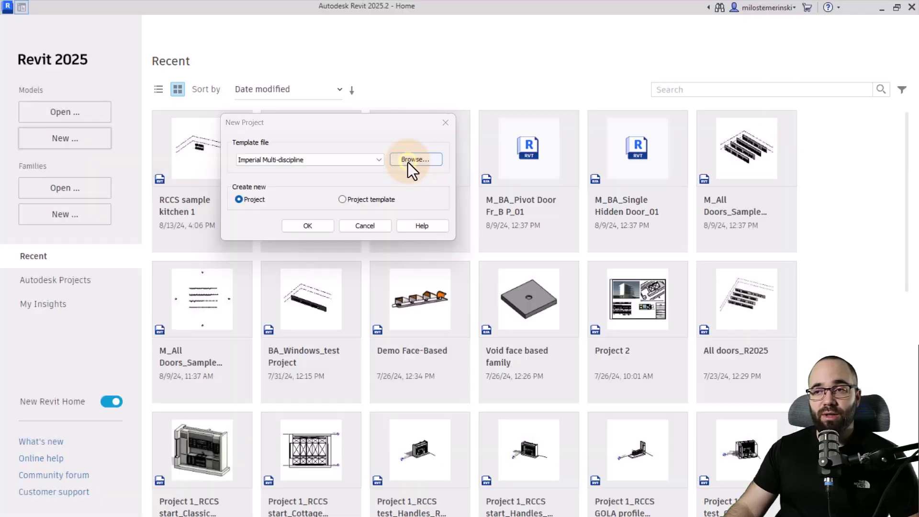
- Browse Templates > English and make Electrical-Default_Metric.rte the template file
left_click(411, 160)
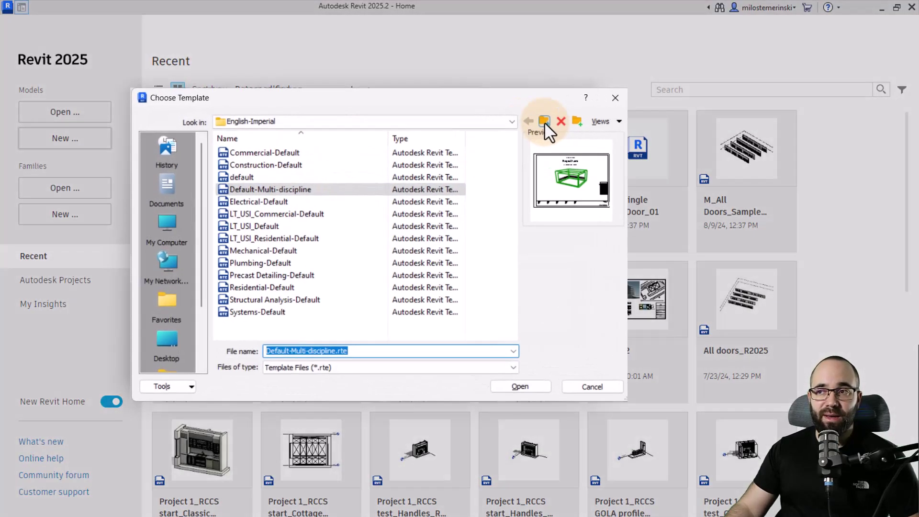
left_click(514, 119)
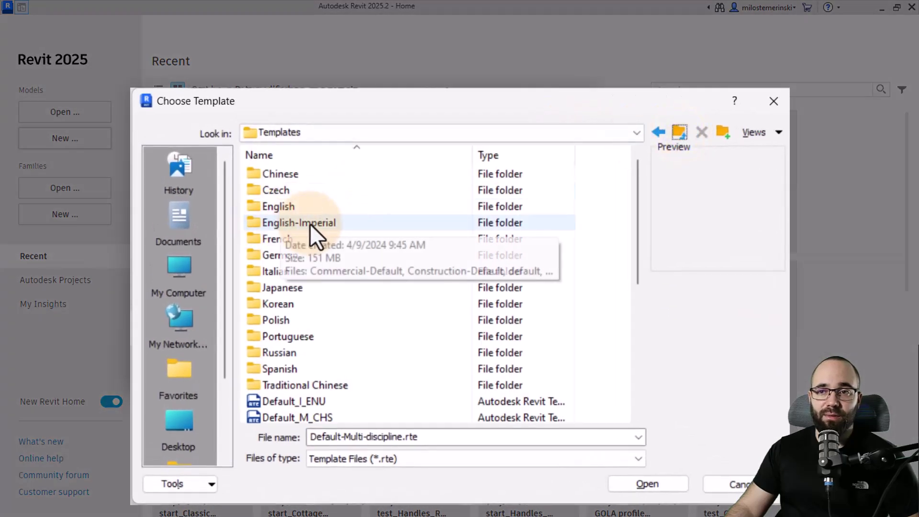
double_click(286, 210)
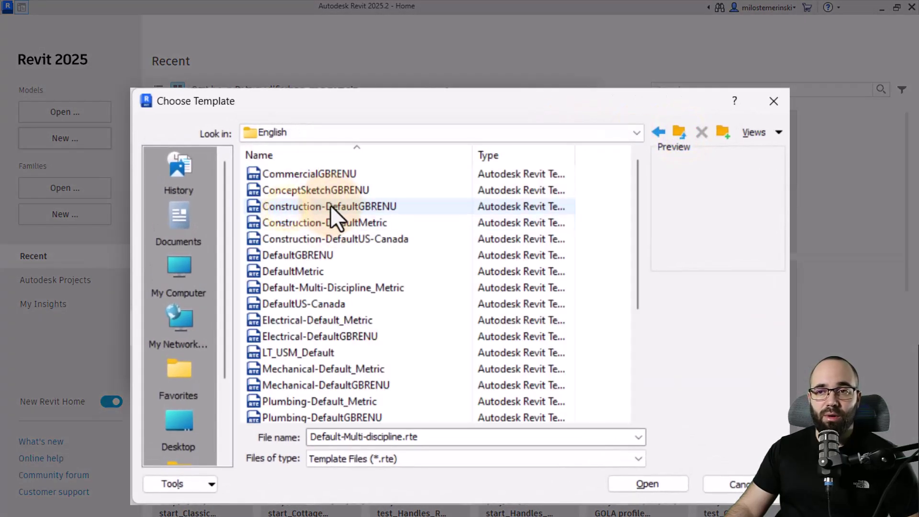
scroll(383, 294, "down", 1)
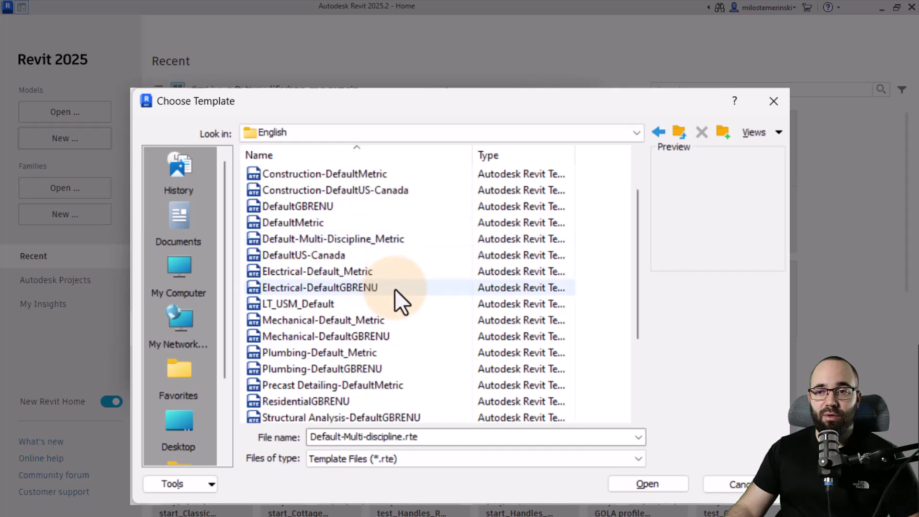
left_click(306, 274)
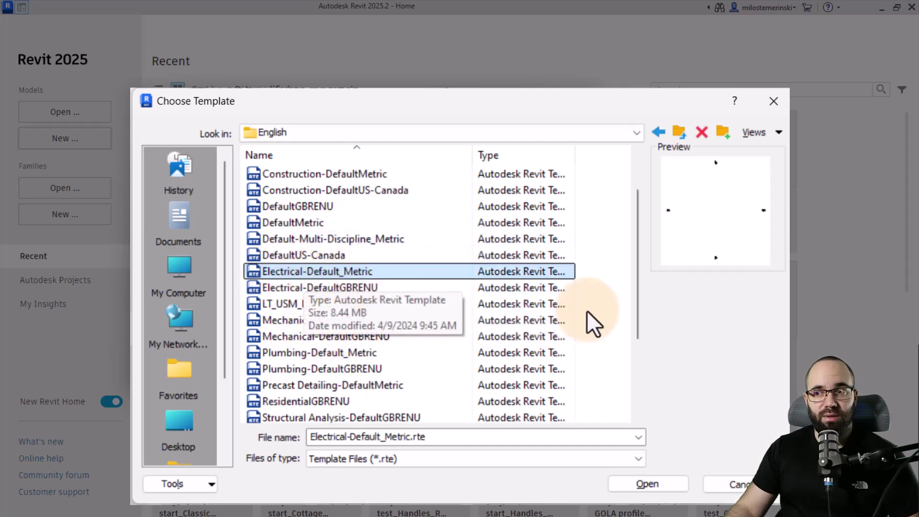
left_click(644, 483)
left_click(292, 196)
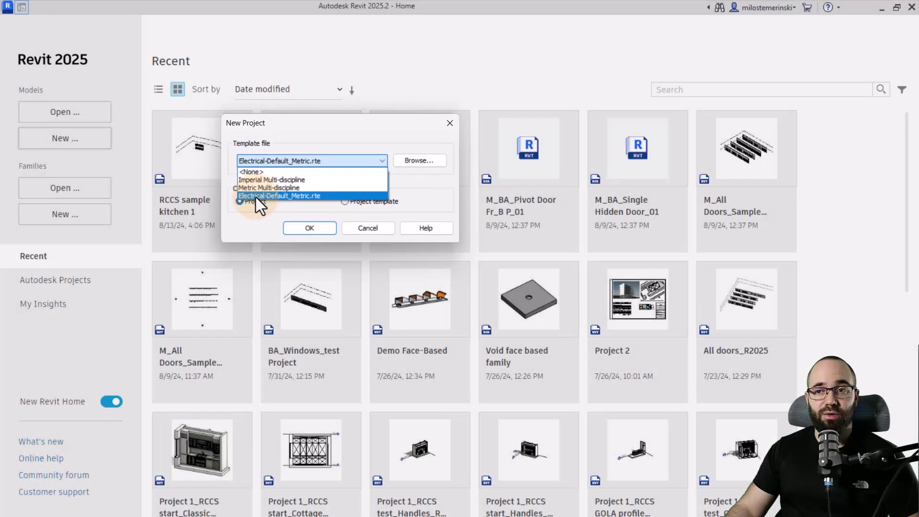
left_click(256, 196)
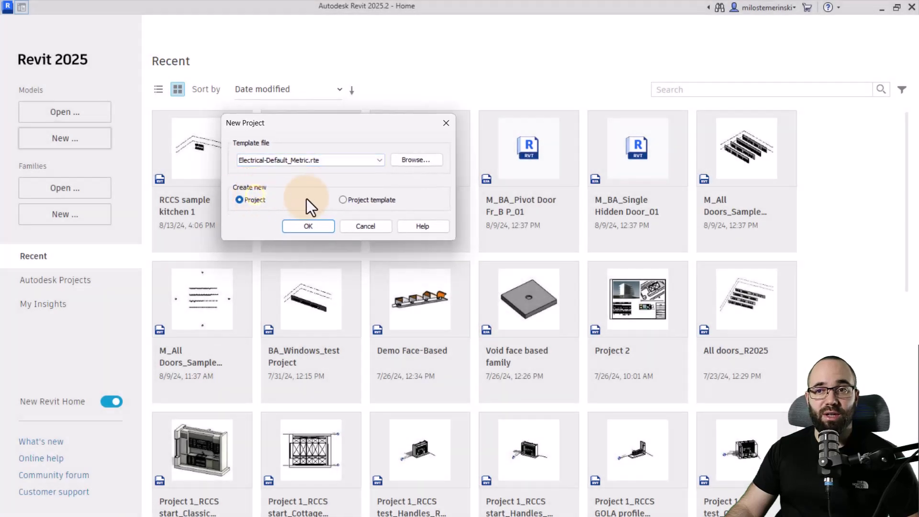
- Create Project1 from the Electrical-Default_Metric template, then start another project and cancel it
left_click(308, 227)
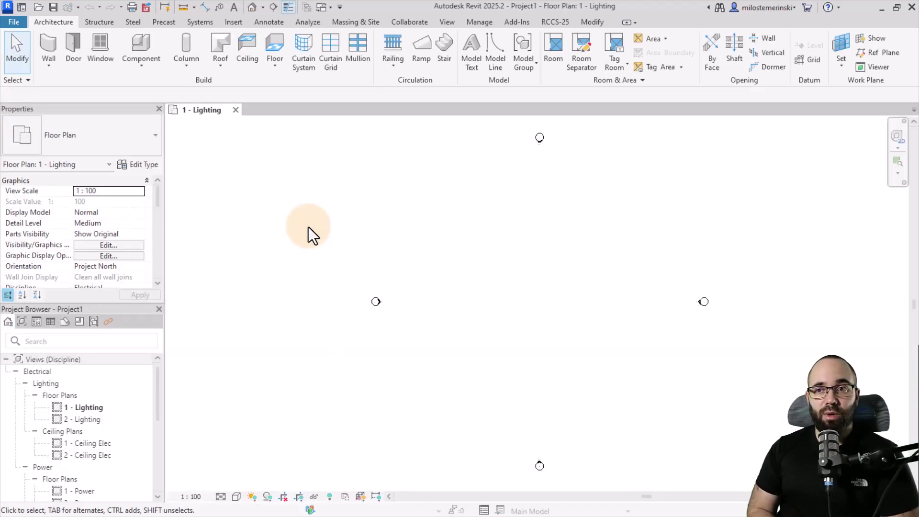
left_click(22, 22)
mouse_move(39, 68)
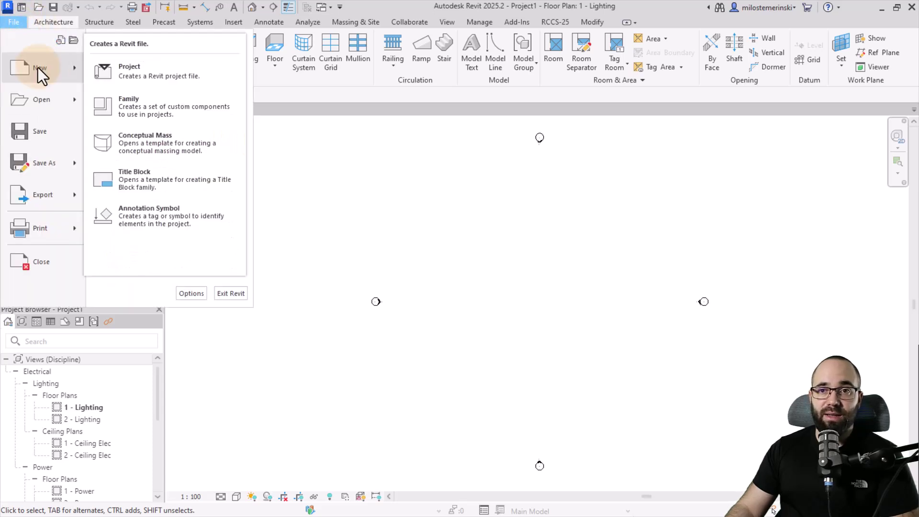
left_click(144, 76)
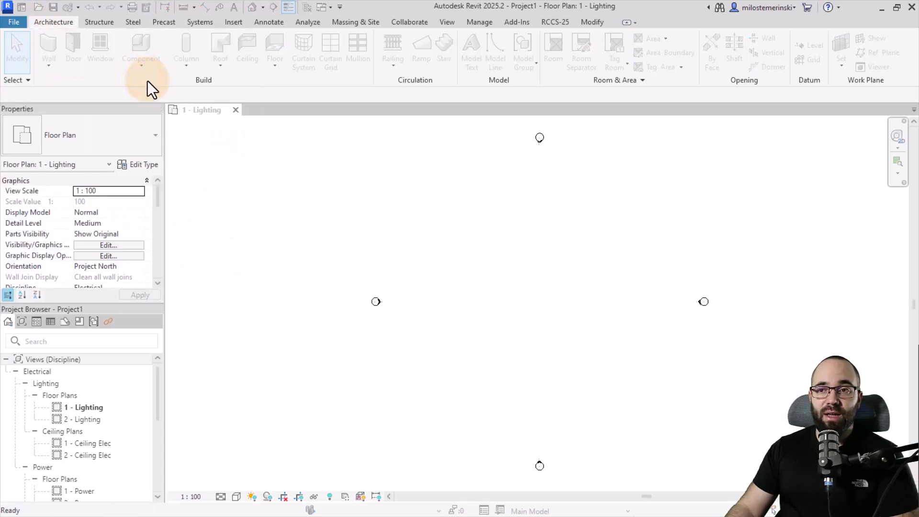
left_click(262, 159)
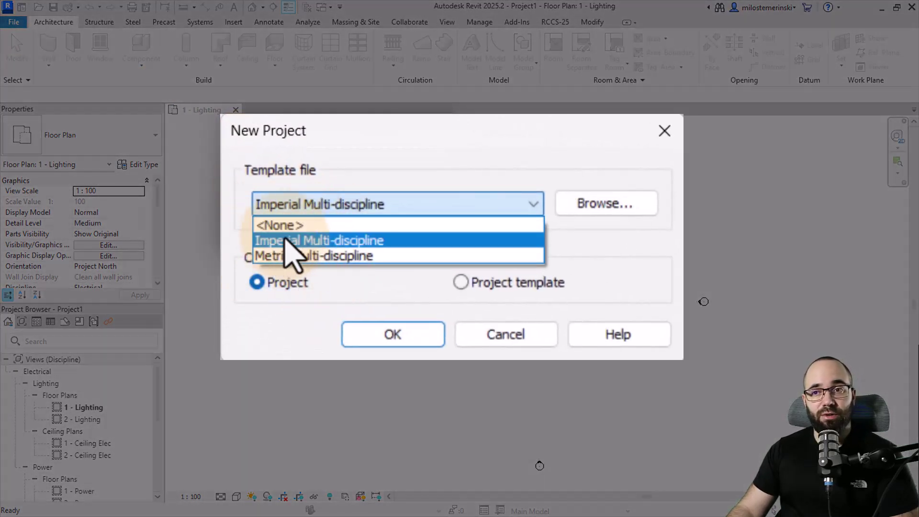
left_click(291, 240)
left_click(506, 335)
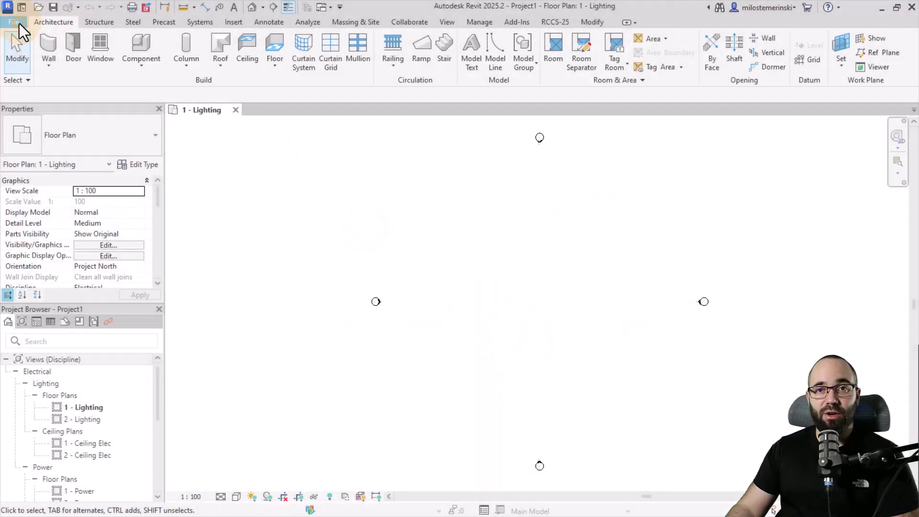
- Open Revit Options at the File Locations page
left_click(14, 22)
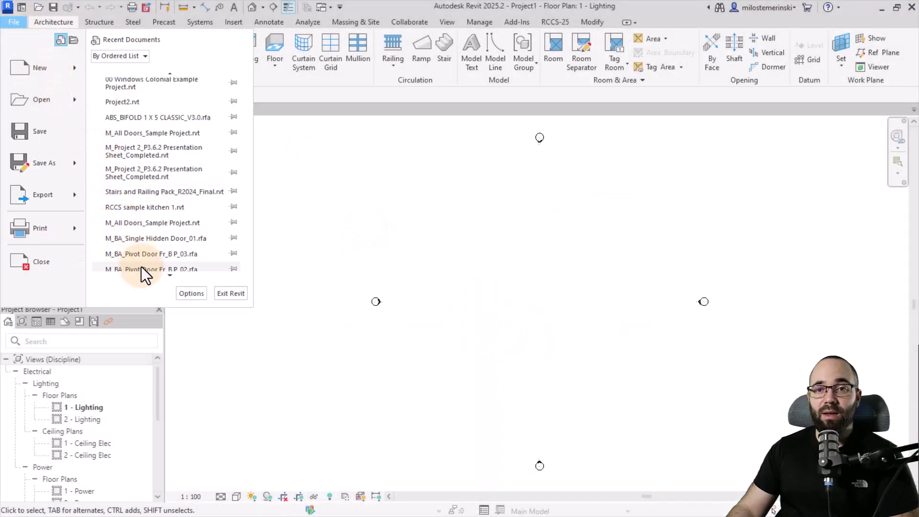
left_click(188, 293)
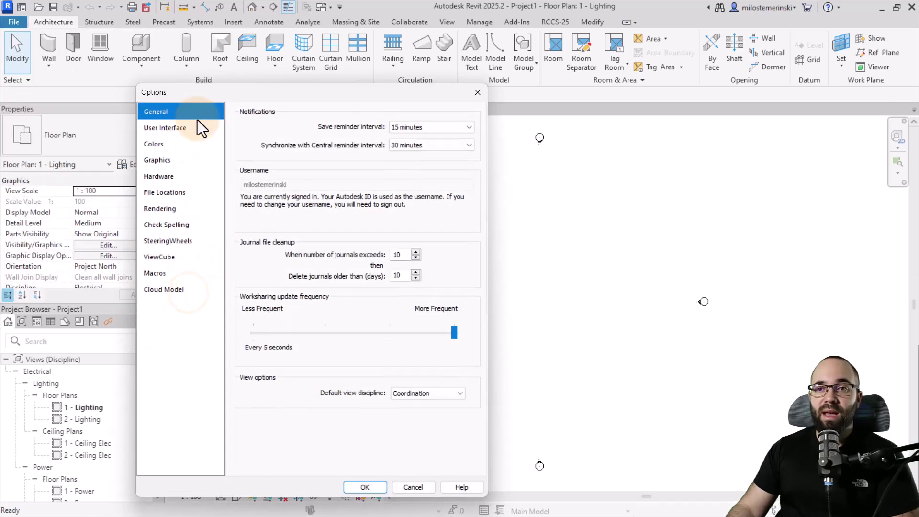
left_click_drag(194, 96, 185, 64)
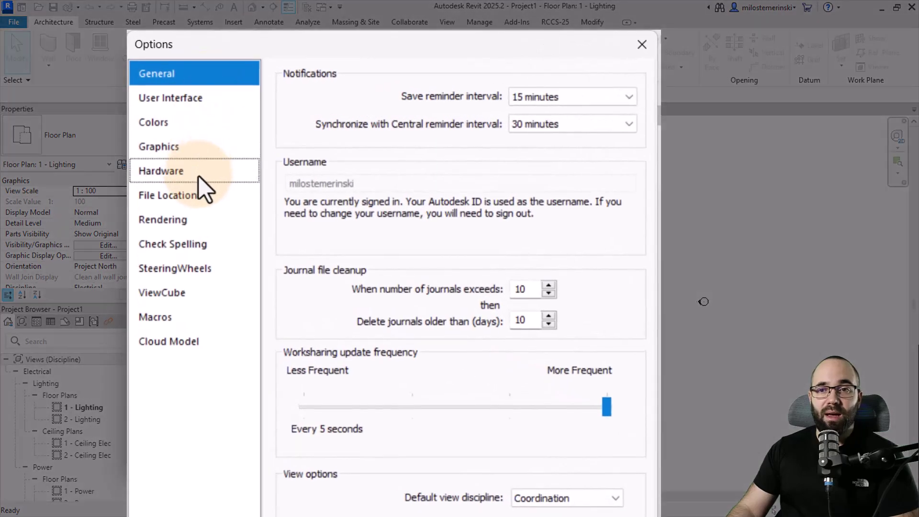
left_click(163, 164)
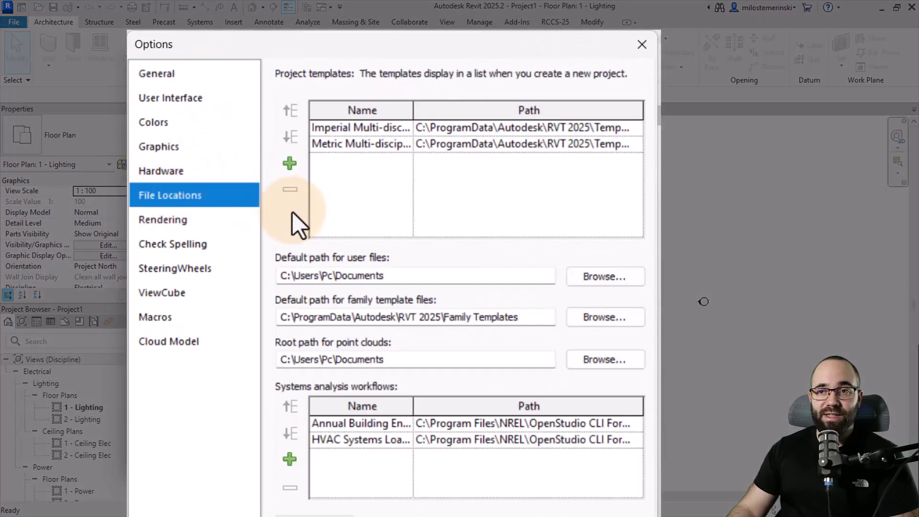
left_click(273, 107)
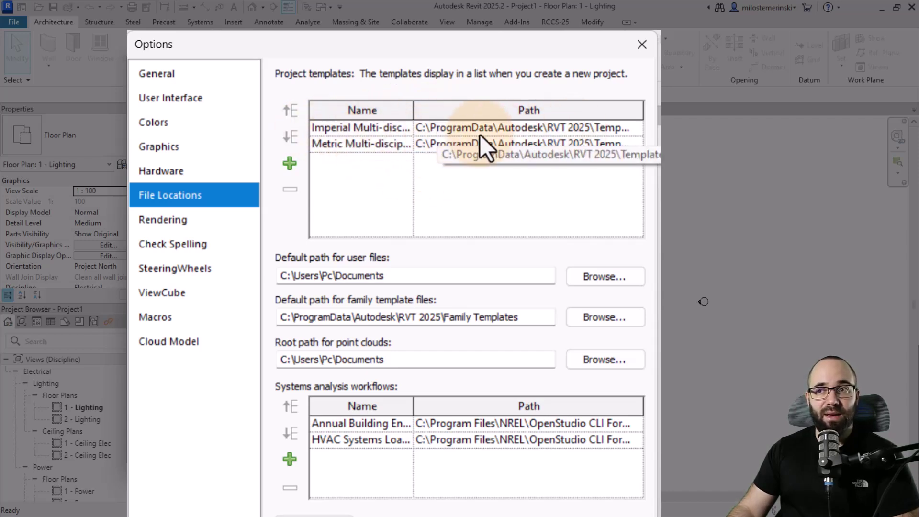
- Add the Desktop's Architecture Design Template - Metric - 2024, move it to the top, and save
left_click(289, 165)
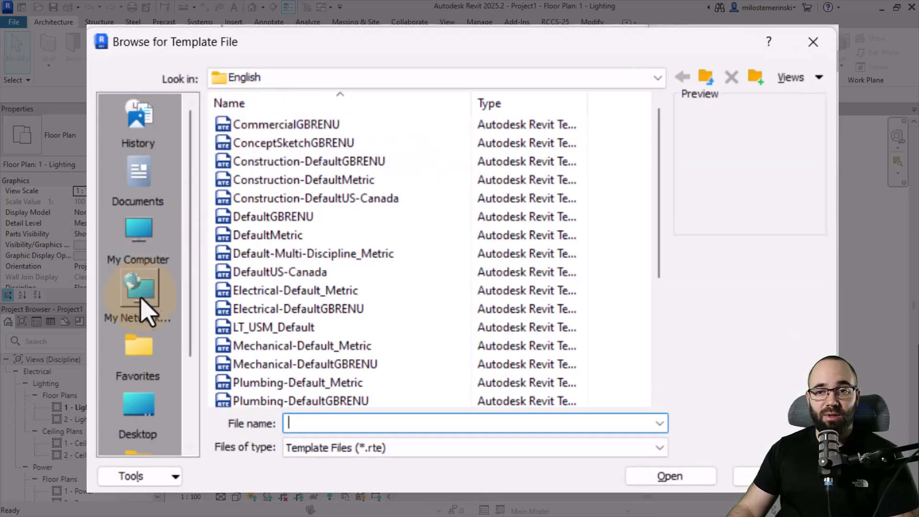
left_click(139, 421)
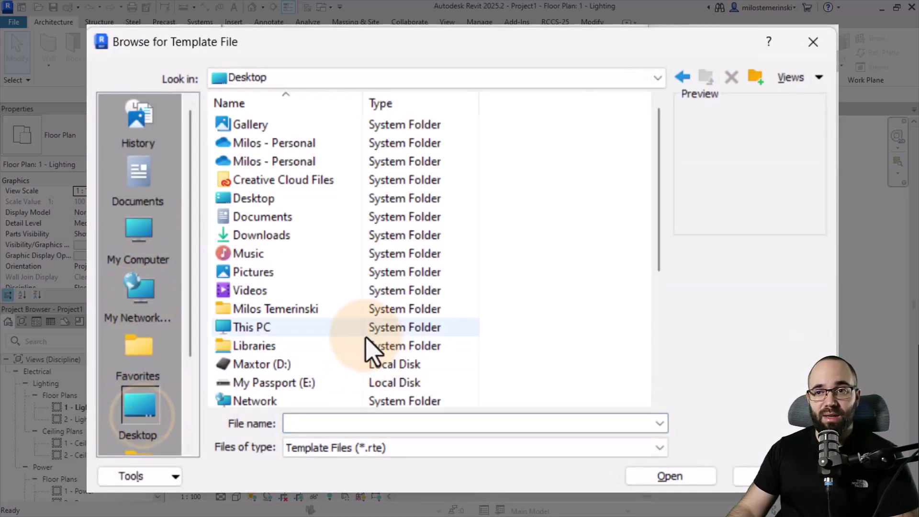
scroll(362, 335, "down", 4)
left_click(273, 364)
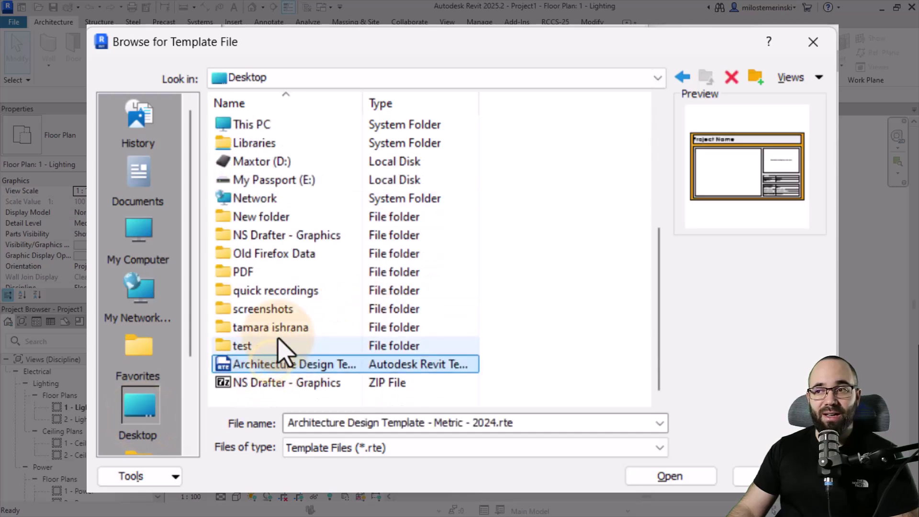
left_click(690, 482)
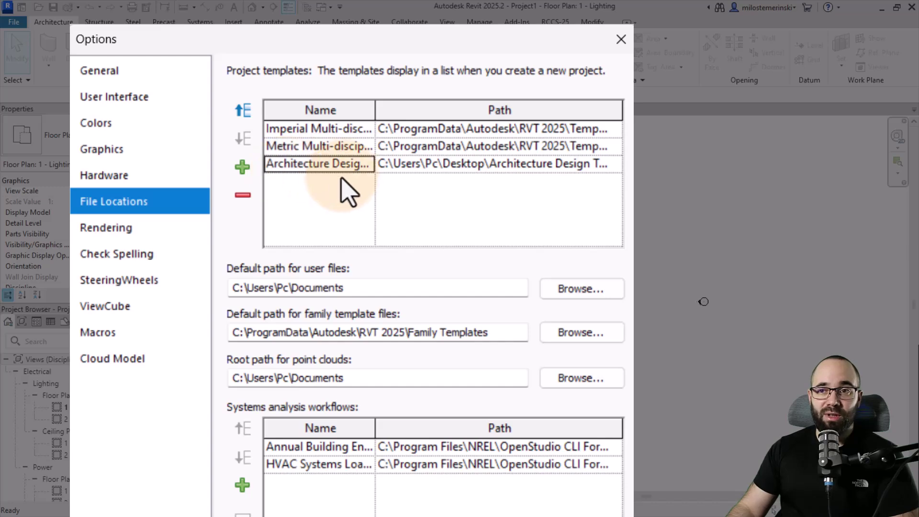
left_click(244, 111)
left_click(244, 110)
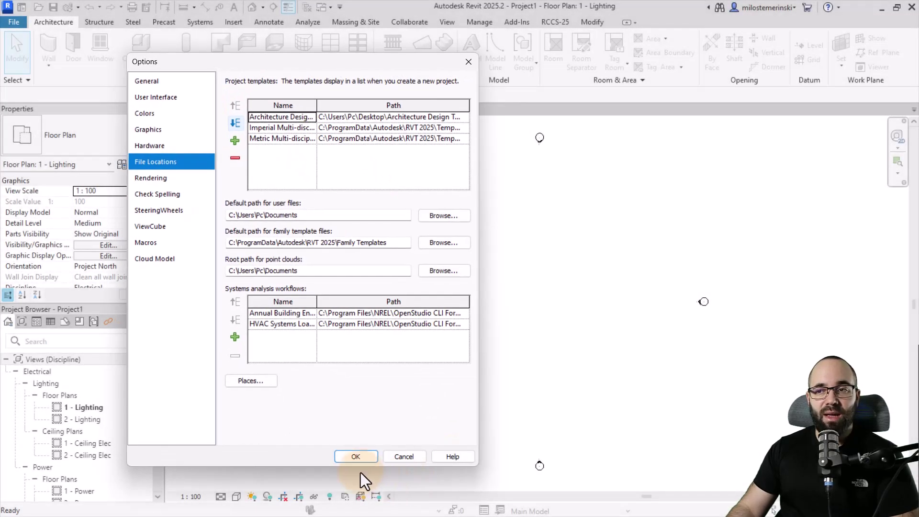
left_click(355, 456)
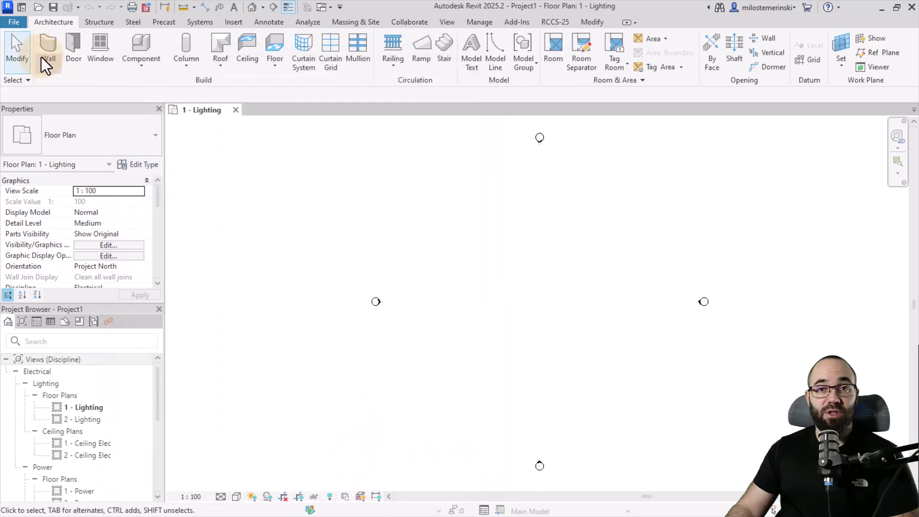
- Start a new project with Architecture Design Template - Metric - 2024 as the template file
left_click(21, 25)
mouse_move(42, 73)
left_click(143, 74)
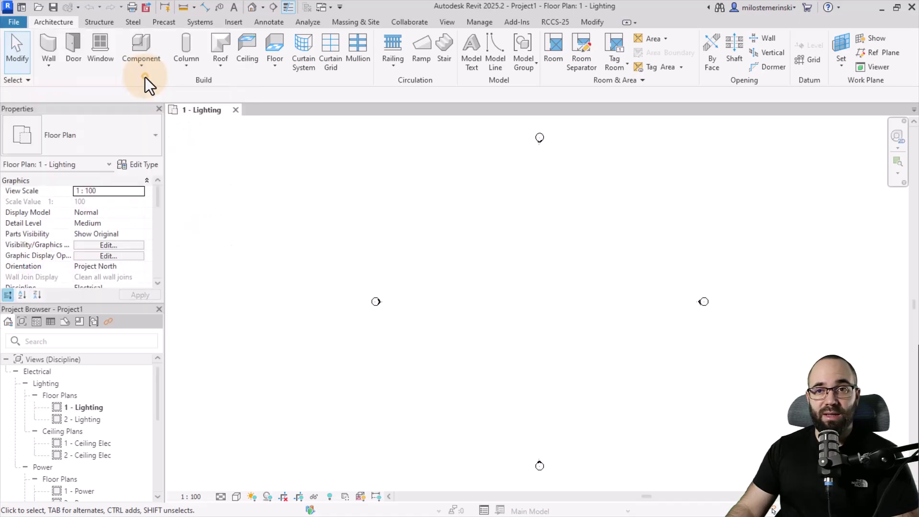
left_click(303, 162)
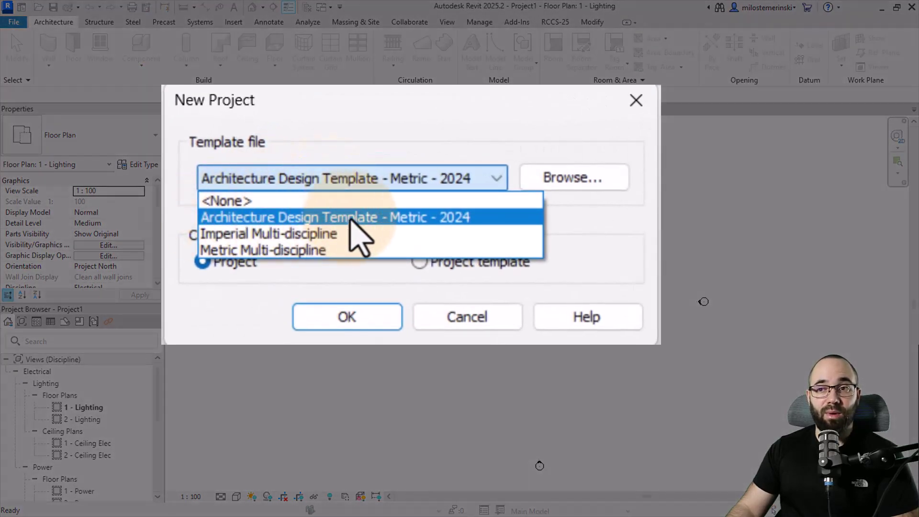
left_click(428, 184)
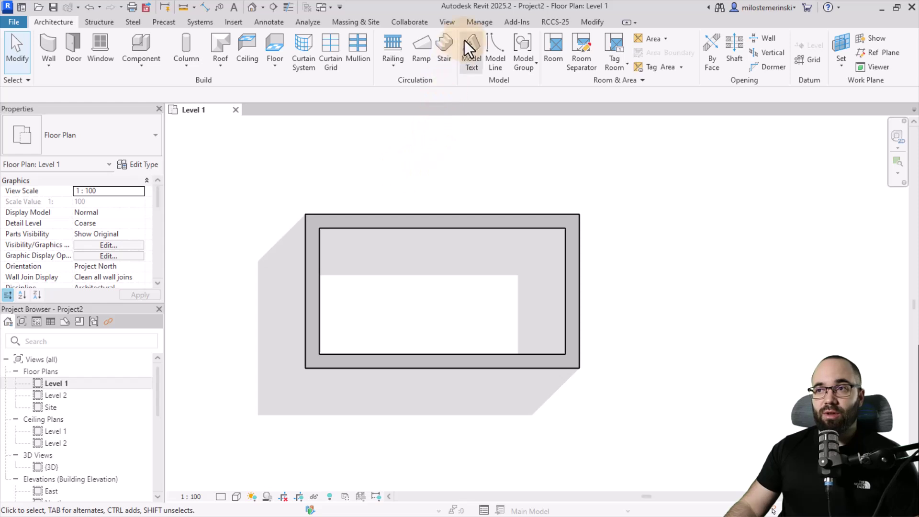
left_click(483, 19)
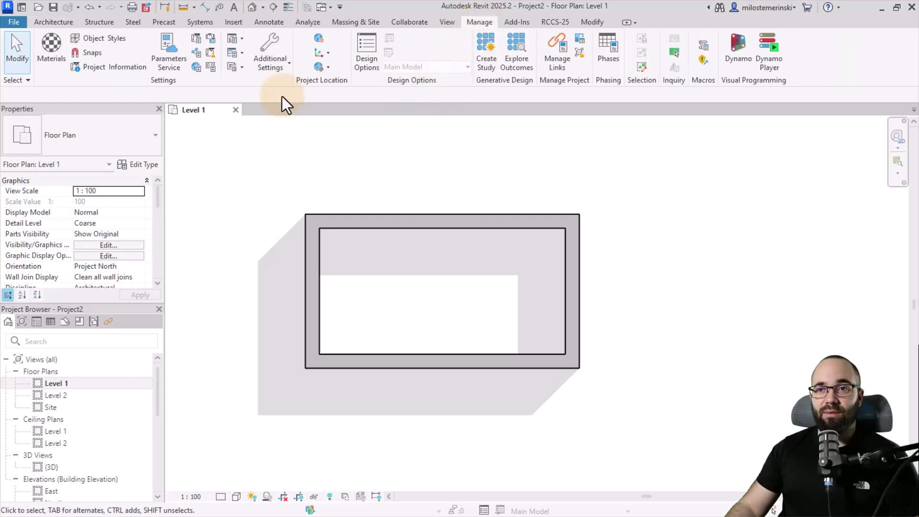
left_click(209, 67)
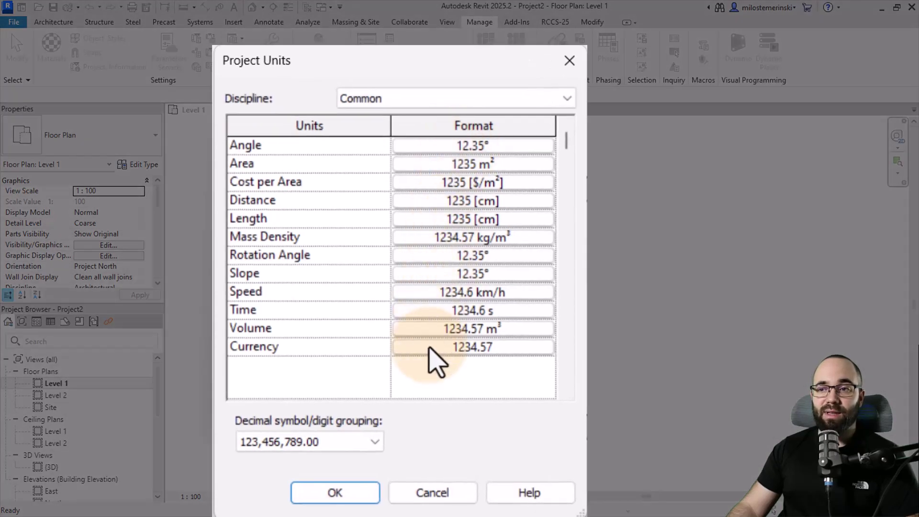
left_click(429, 219)
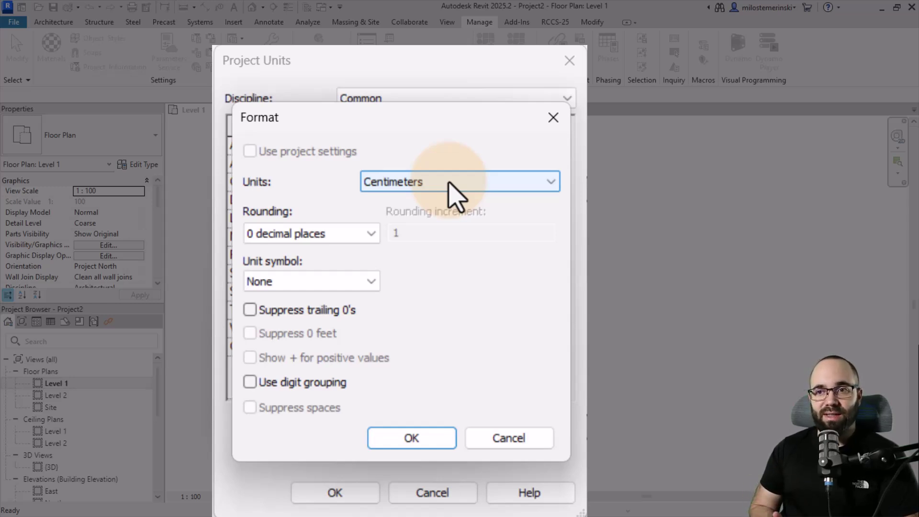
left_click(412, 438)
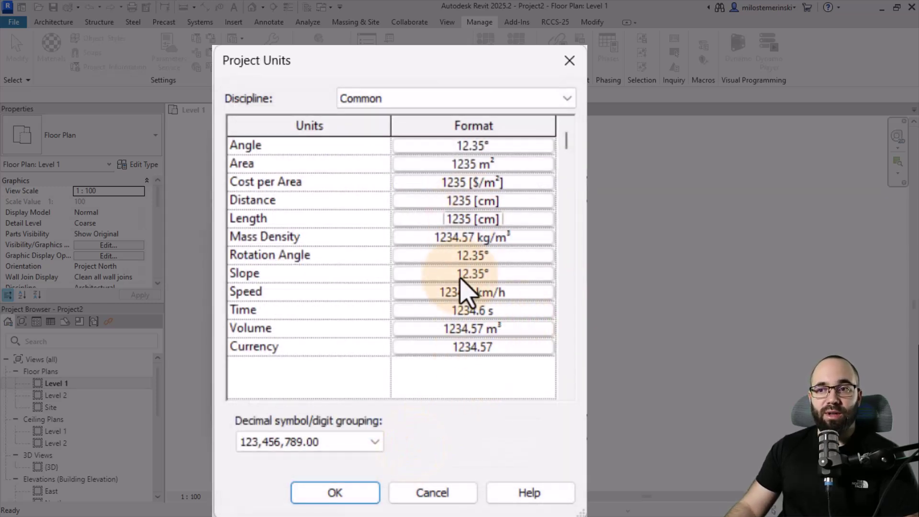
left_click(463, 225)
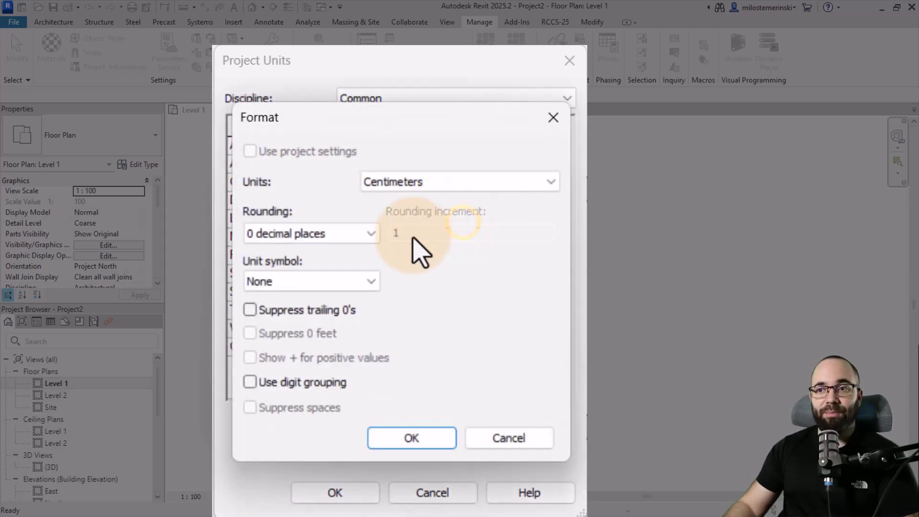
left_click(409, 435)
left_click(348, 484)
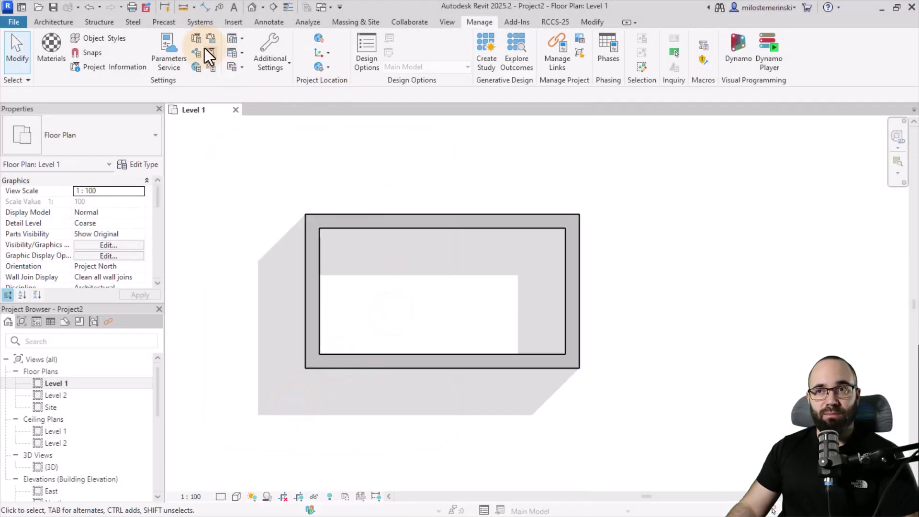
- Place a 650 aligned dimension between the left and right walls above the building
left_click(204, 7)
left_click(312, 244)
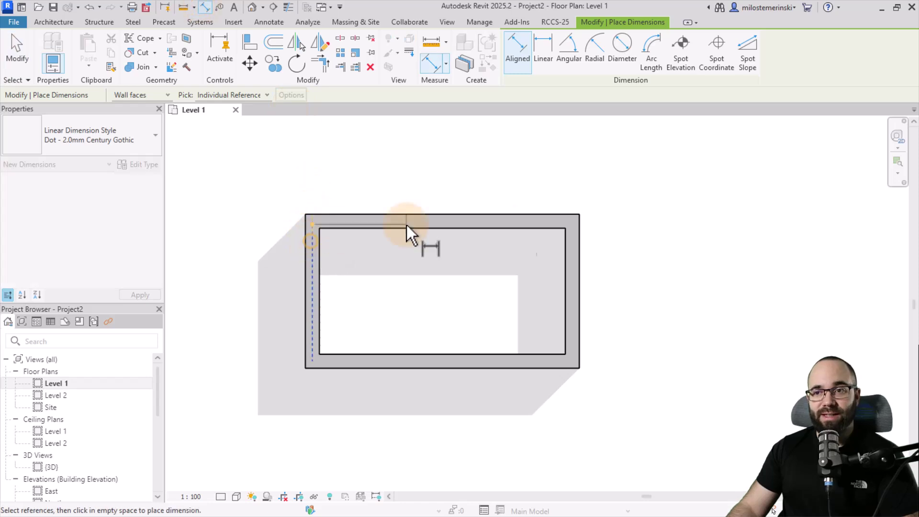
left_click(573, 245)
left_click(614, 188)
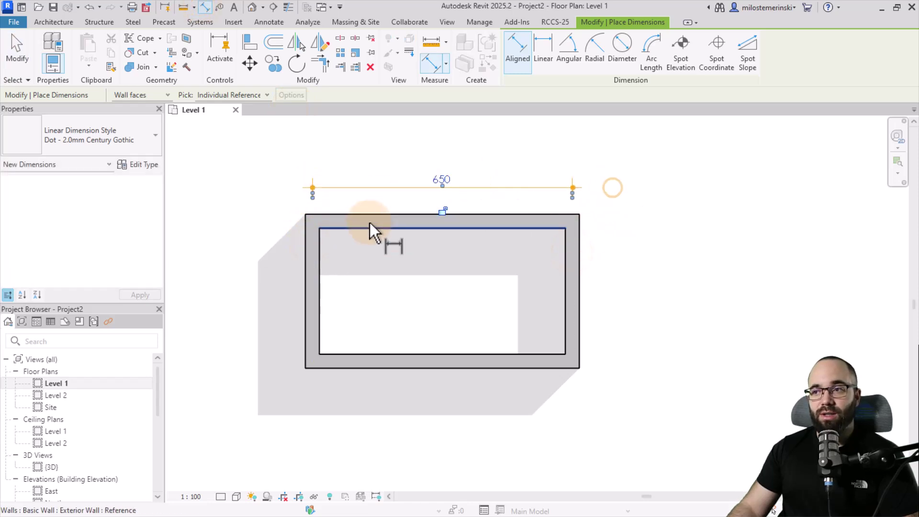
key("Escape")
key("Escape")
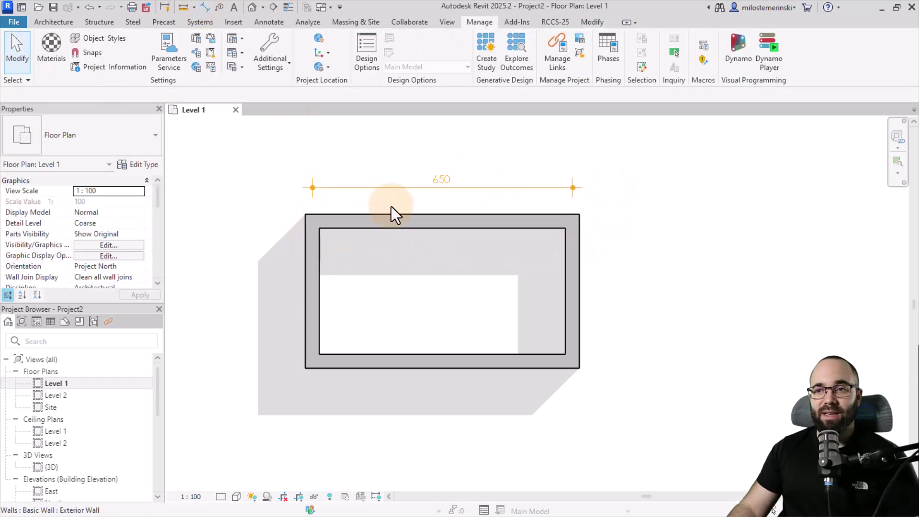
left_click(394, 192)
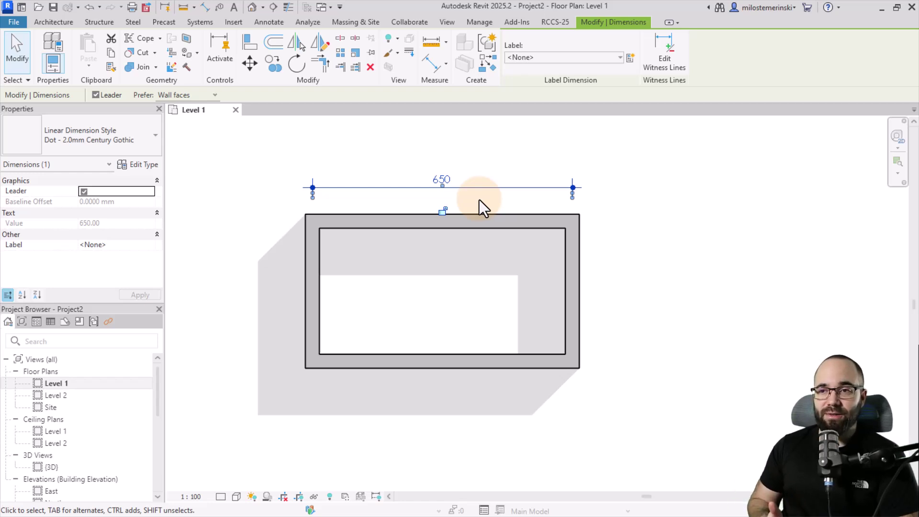
- Check Project Units without changing them and reselect the 650 dimension
left_click(473, 25)
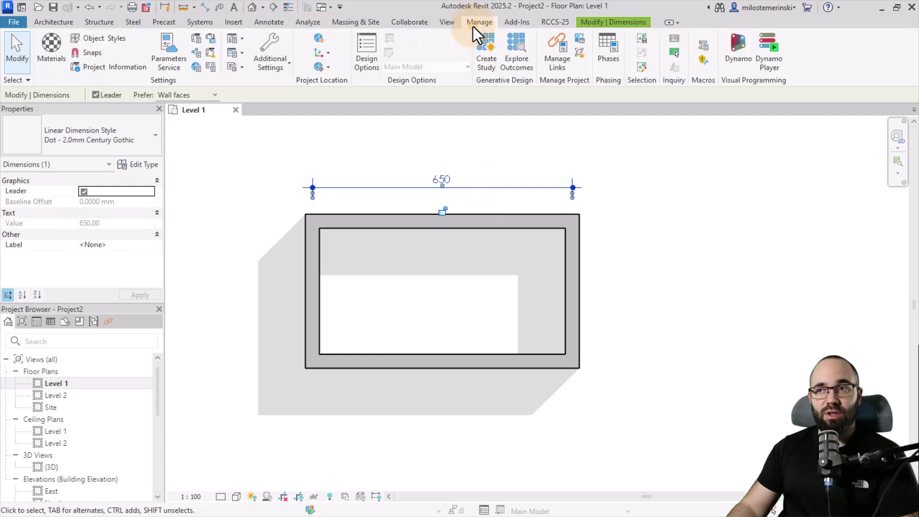
left_click(216, 70)
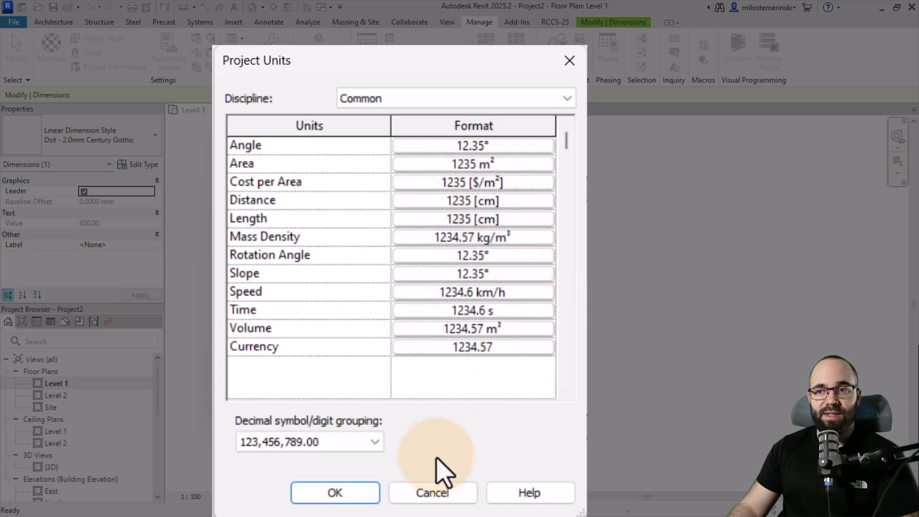
left_click(428, 493)
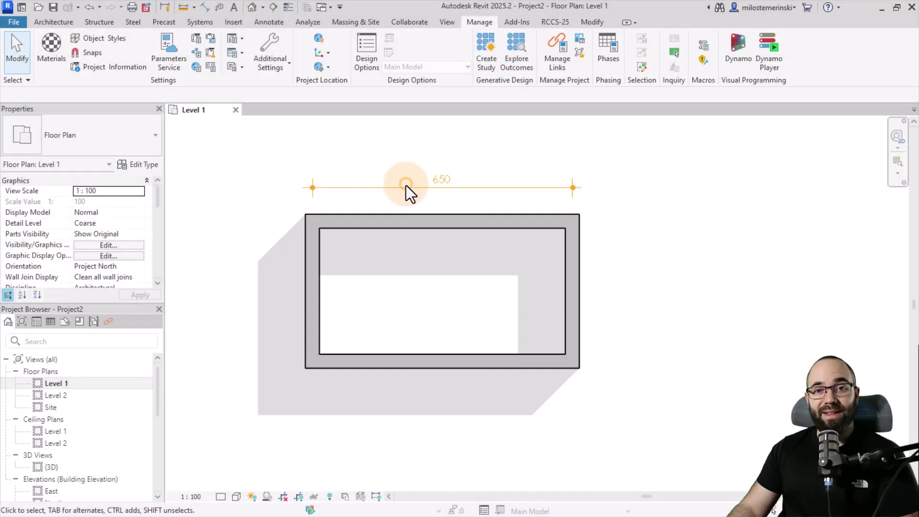
left_click(405, 186)
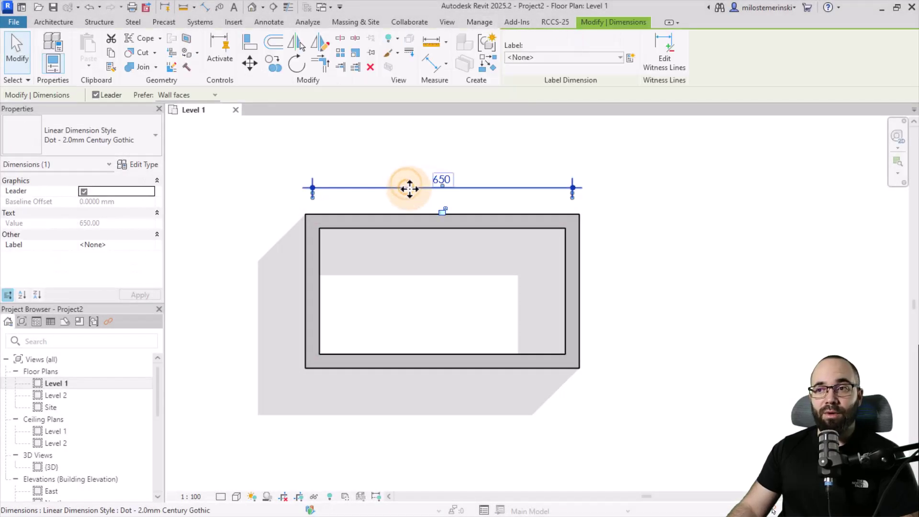
- Set the Dot - 2.0mm Century Gothic dimension type's units to Millimeters, so it reads 6500
left_click(142, 166)
scroll(300, 268, "down", 2)
scroll(299, 266, "down", 5)
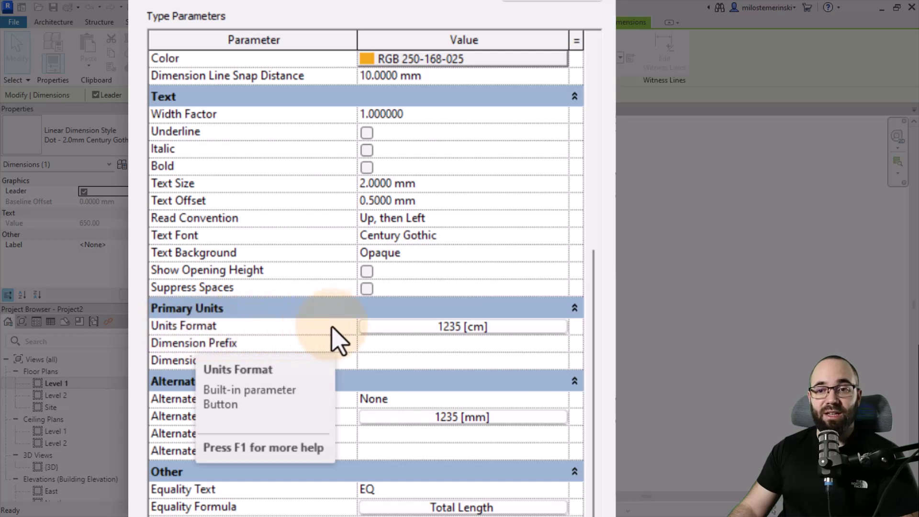
left_click(432, 328)
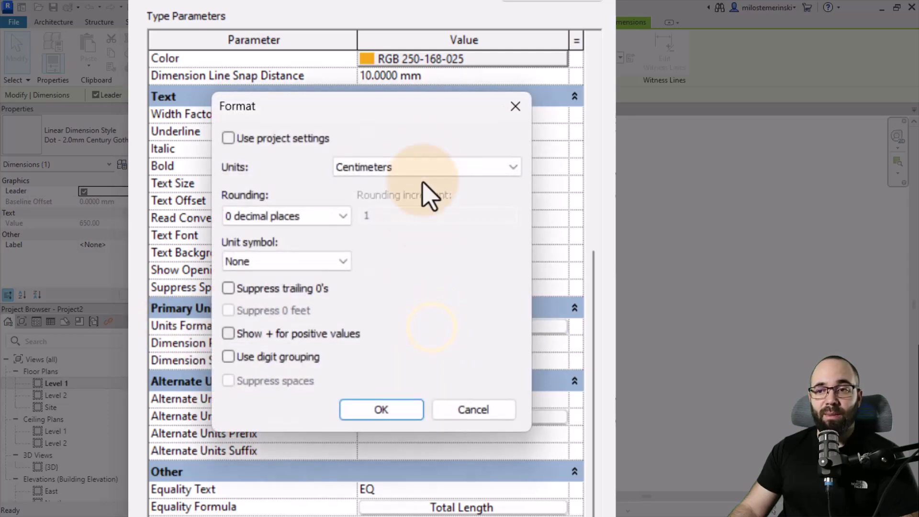
left_click(419, 166)
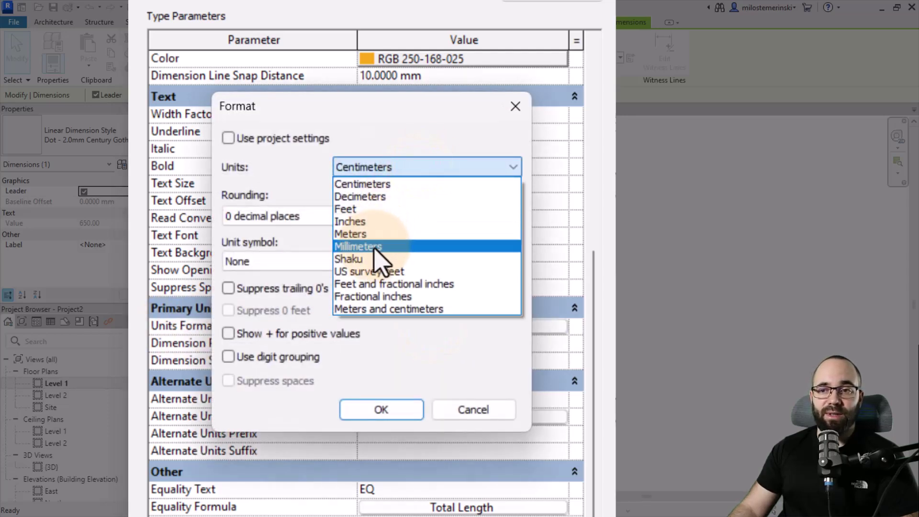
left_click(378, 262)
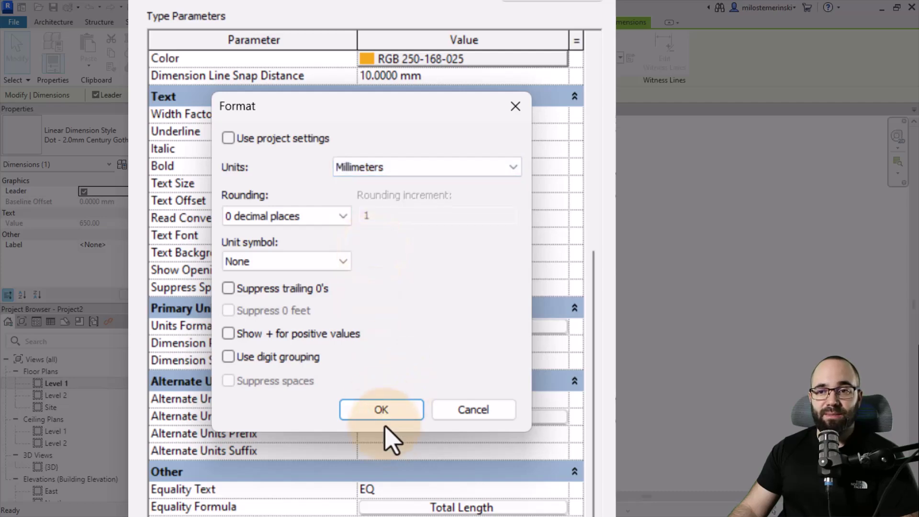
left_click(381, 409)
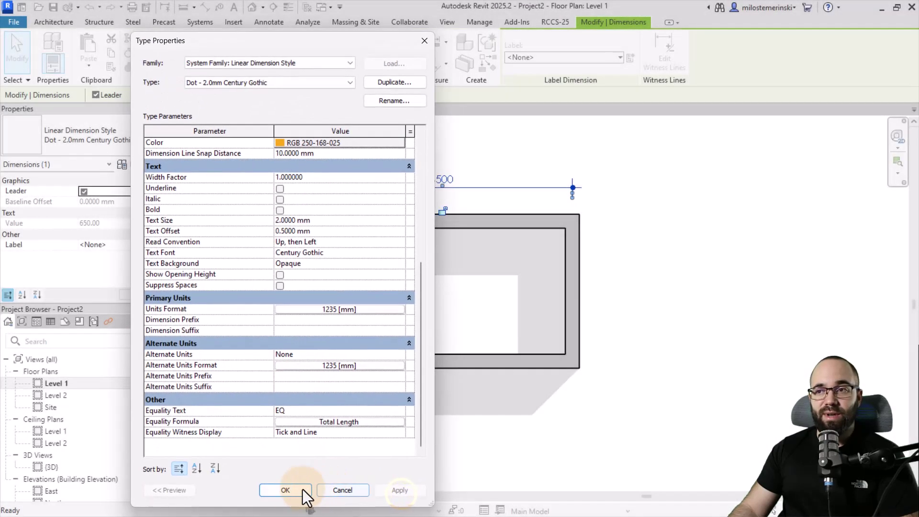
left_click(305, 514)
left_click(428, 306)
left_click(318, 297)
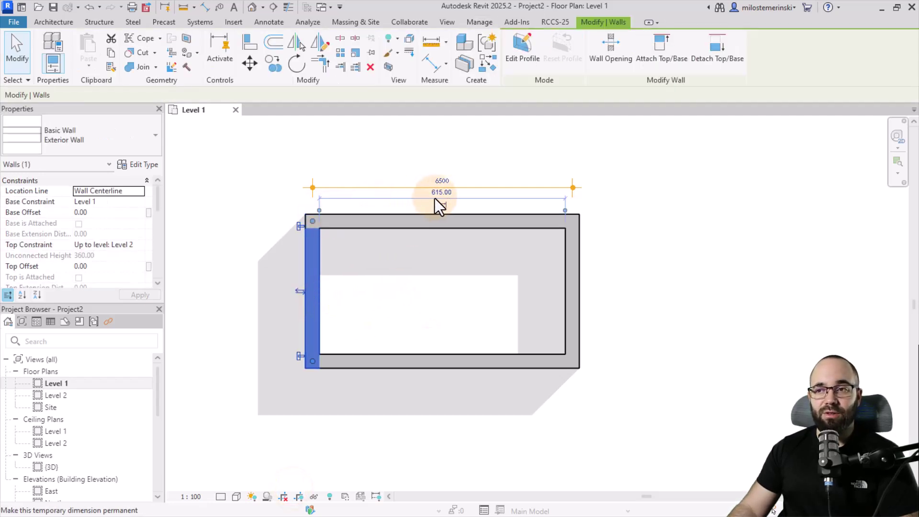
left_click(487, 170)
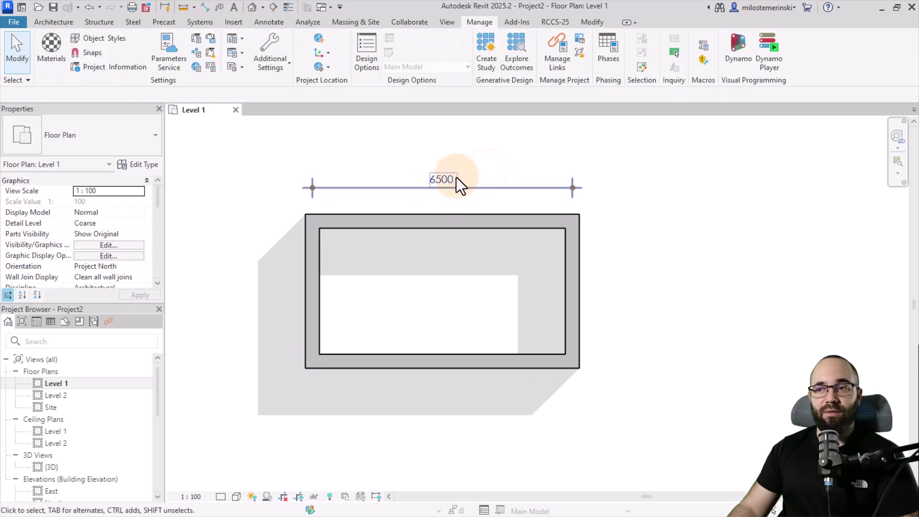
scroll(472, 237, "up", 2)
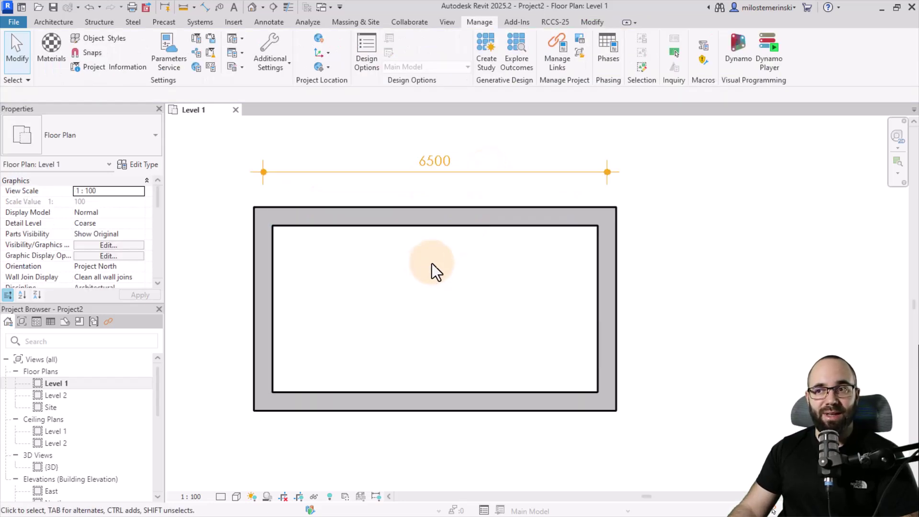
middle_click_drag(433, 287, 452, 290)
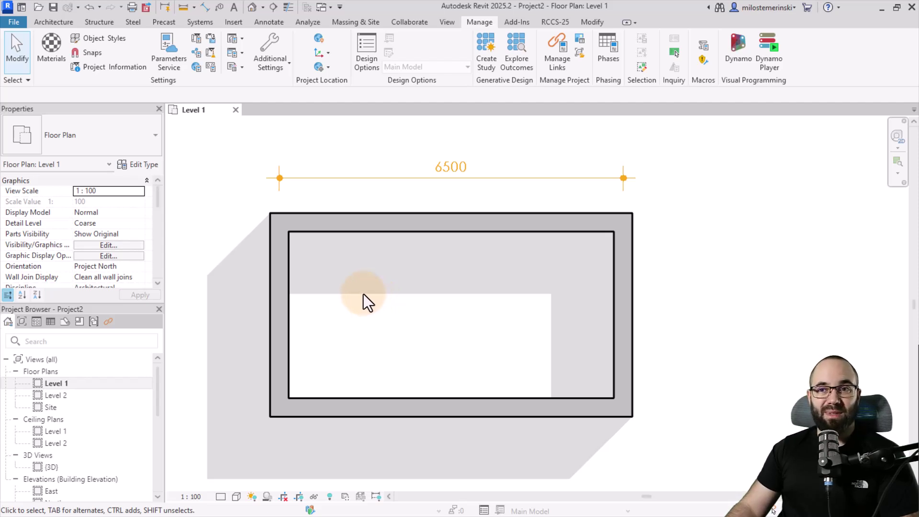
left_click(59, 22)
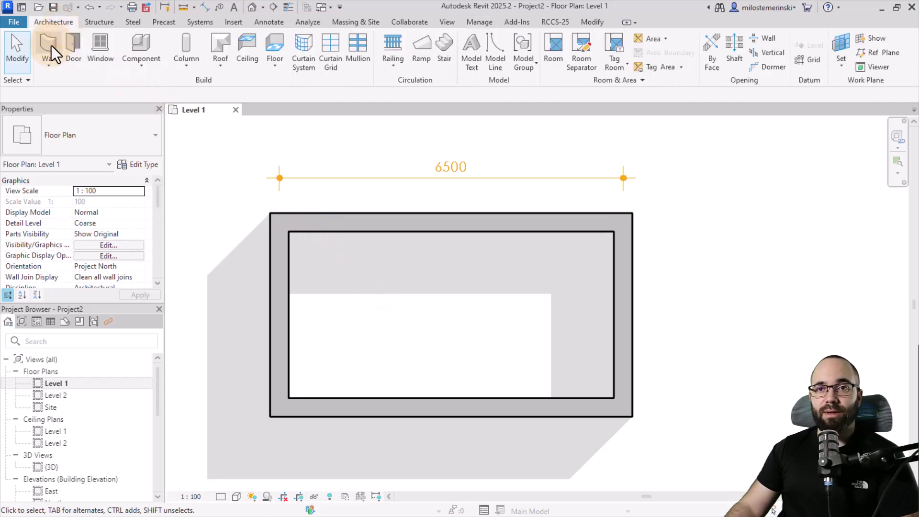
left_click(51, 45)
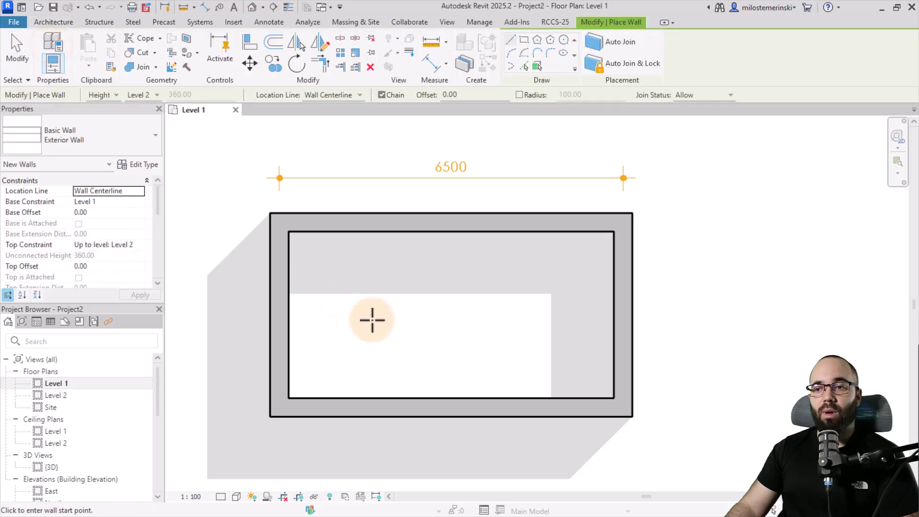
scroll(369, 318, "down", 1)
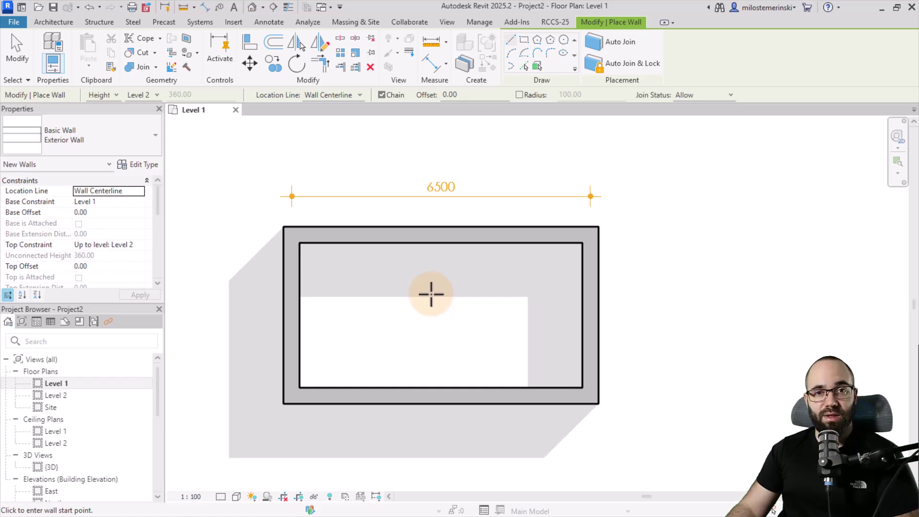
key("Escape")
key("Escape")
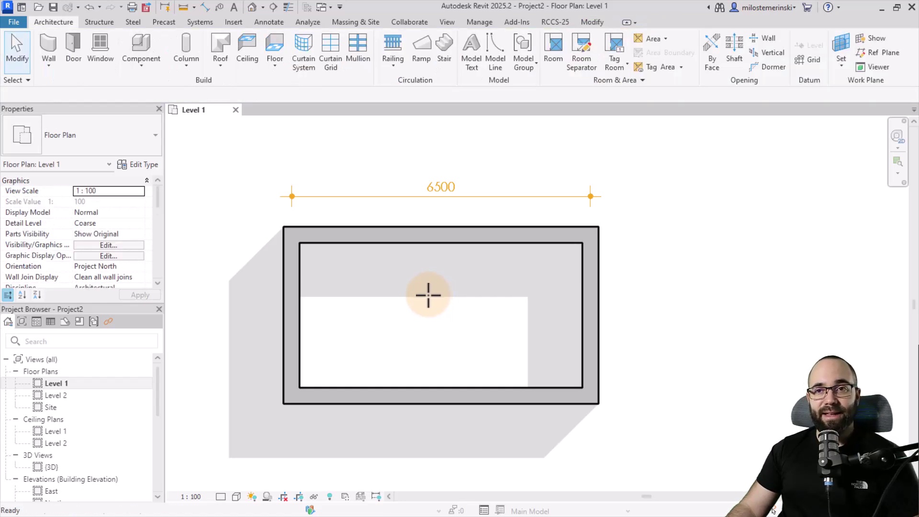
left_click(478, 22)
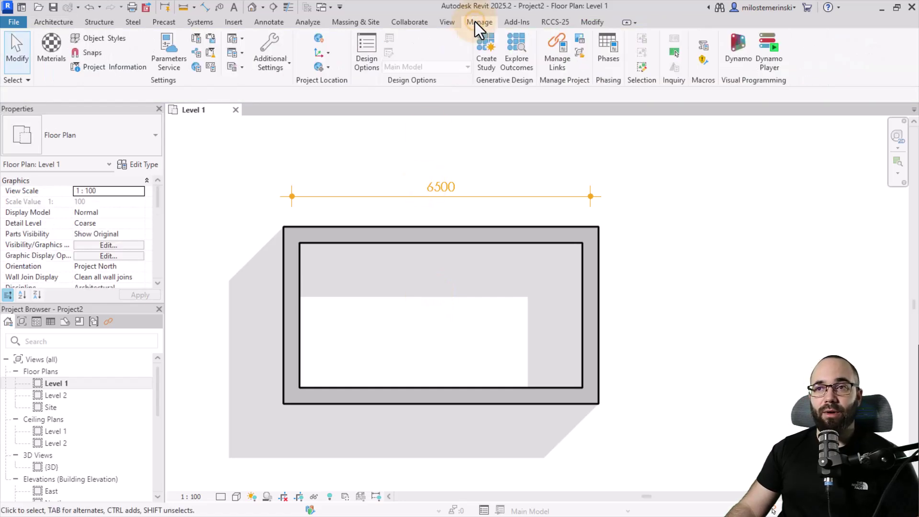
left_click(88, 53)
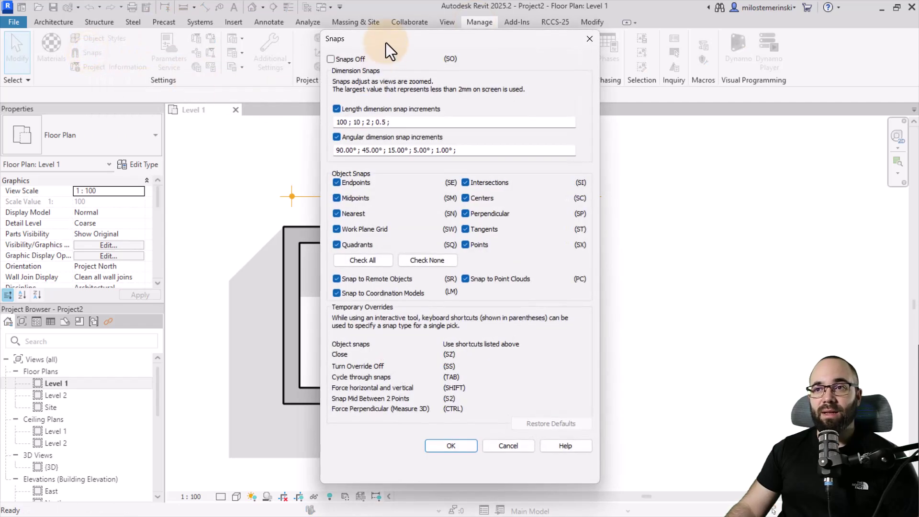
left_click_drag(386, 42, 279, 42)
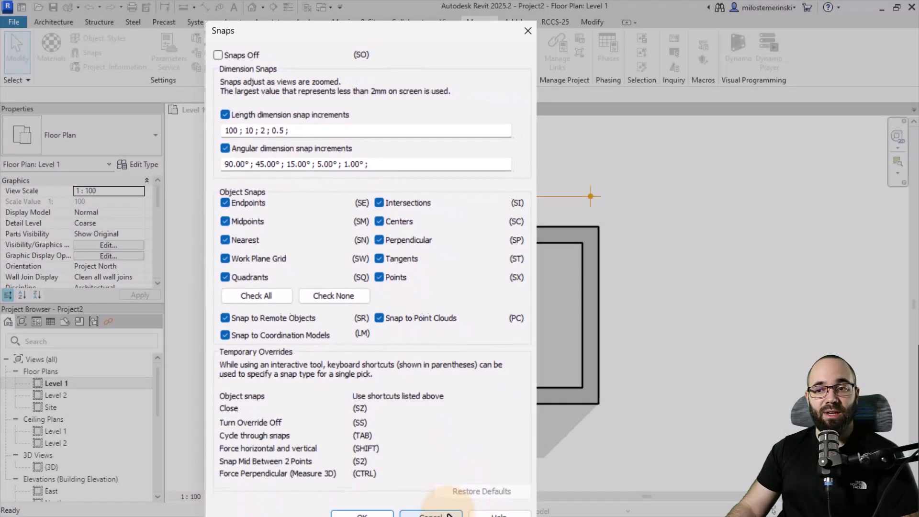
left_click(448, 515)
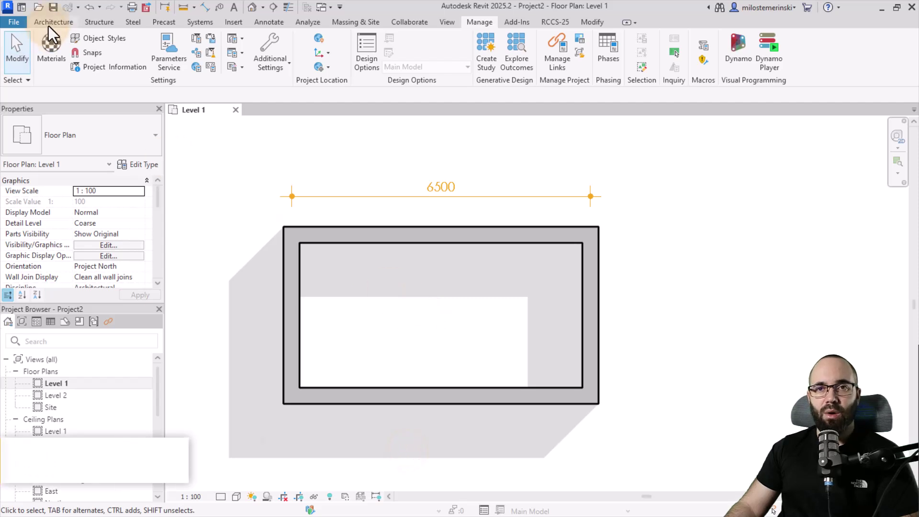
- Start a trial wall with the WA shortcut, setting its start point above the building
left_click(49, 23)
key("w")
key("a")
scroll(394, 281, "down", 2)
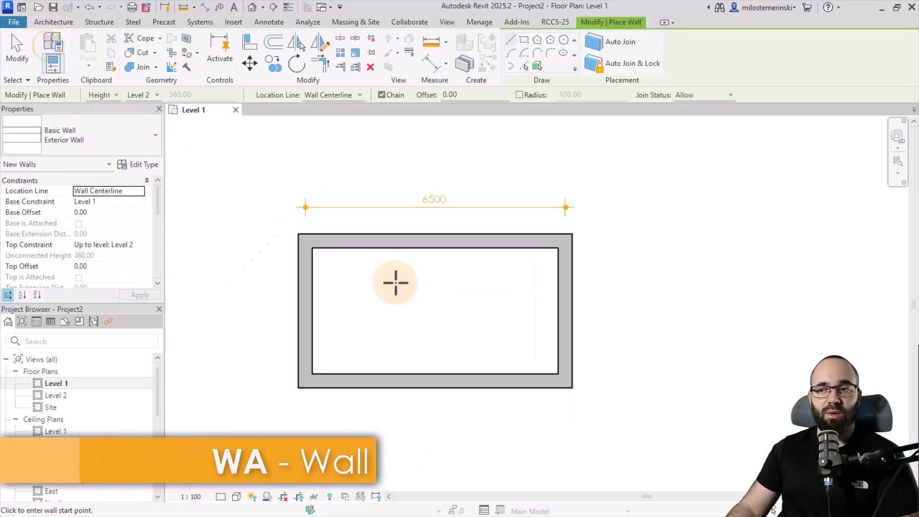
middle_click_drag(393, 281, 373, 363)
scroll(301, 208, "down", 1)
left_click(301, 214)
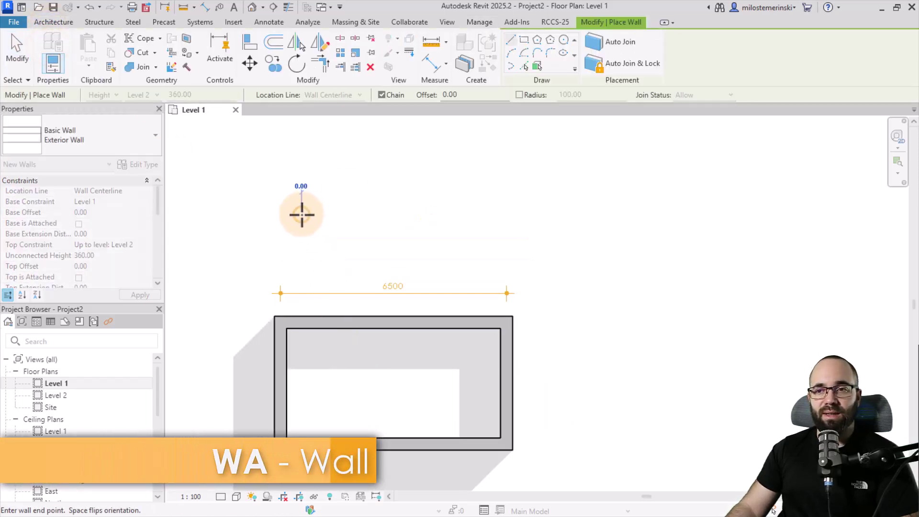
scroll(301, 213, "down", 2)
right_click(301, 214)
key("Escape")
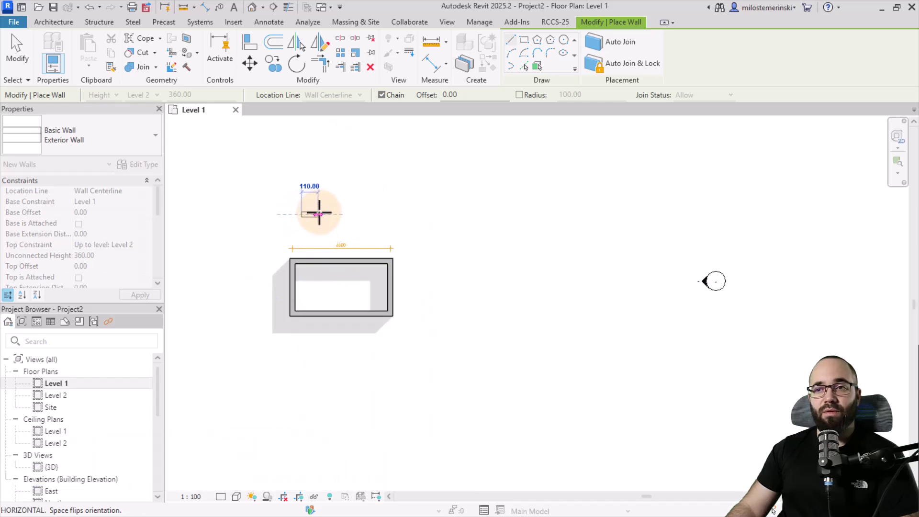
- Zoom and pan to watch snap increments on the wall preview, then cancel wall placement
scroll(318, 212, "down", 1)
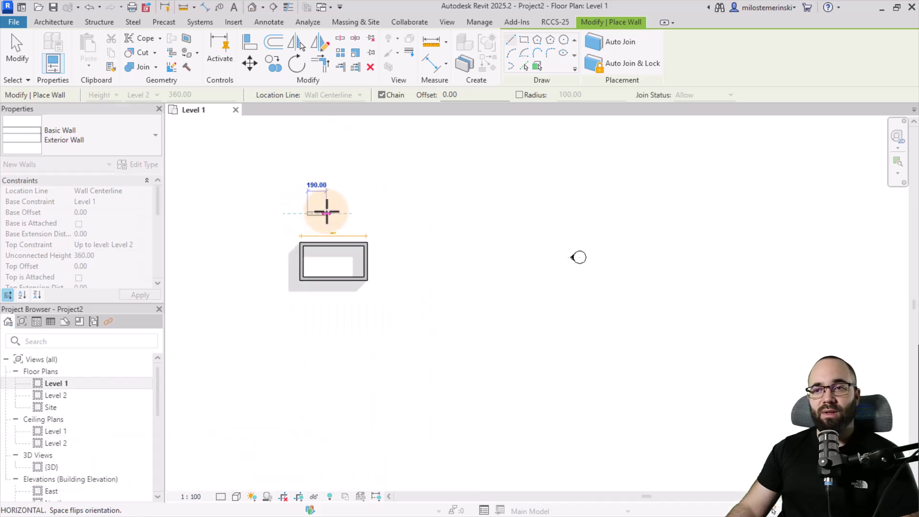
scroll(315, 208, "up", 4)
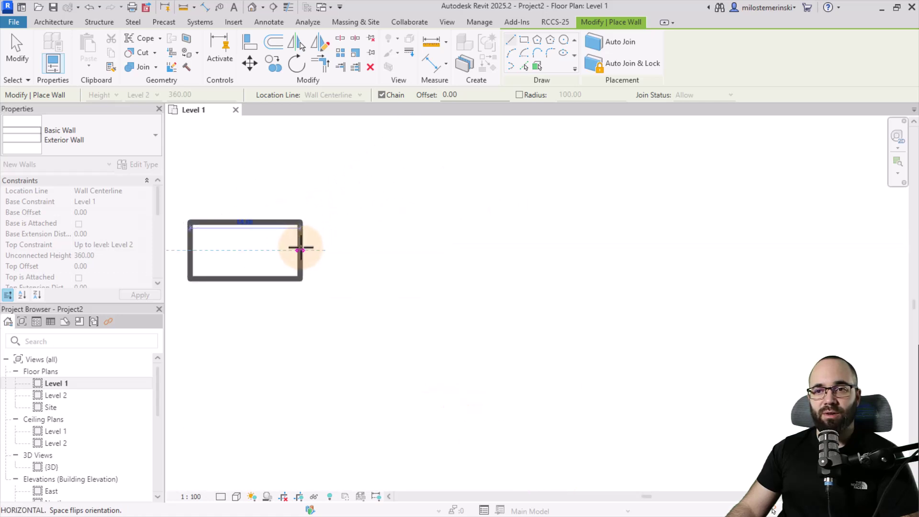
scroll(320, 247, "down", 2)
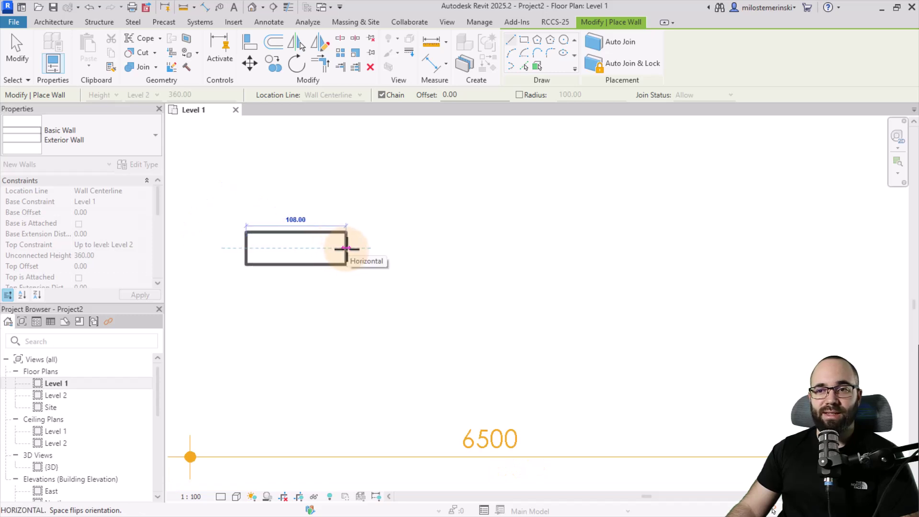
scroll(346, 248, "up", 4)
middle_click_drag(324, 246, 565, 271)
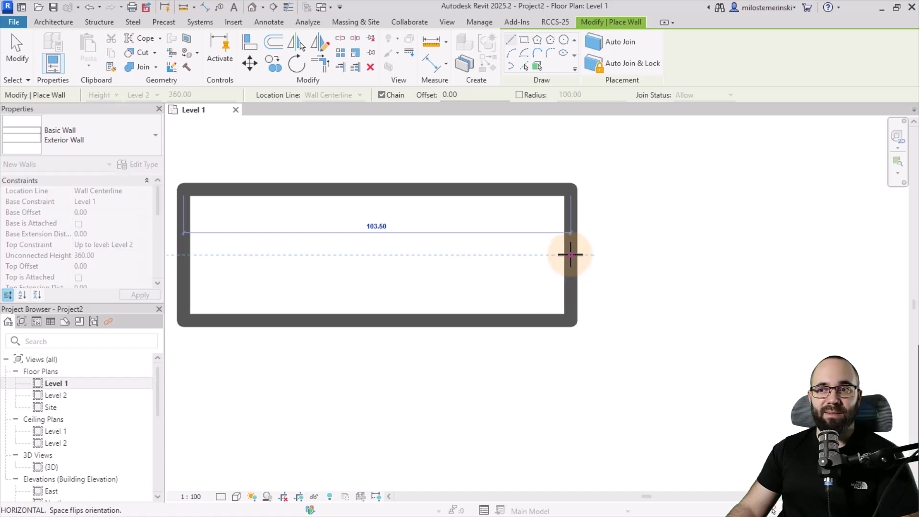
scroll(565, 253, "down", 6)
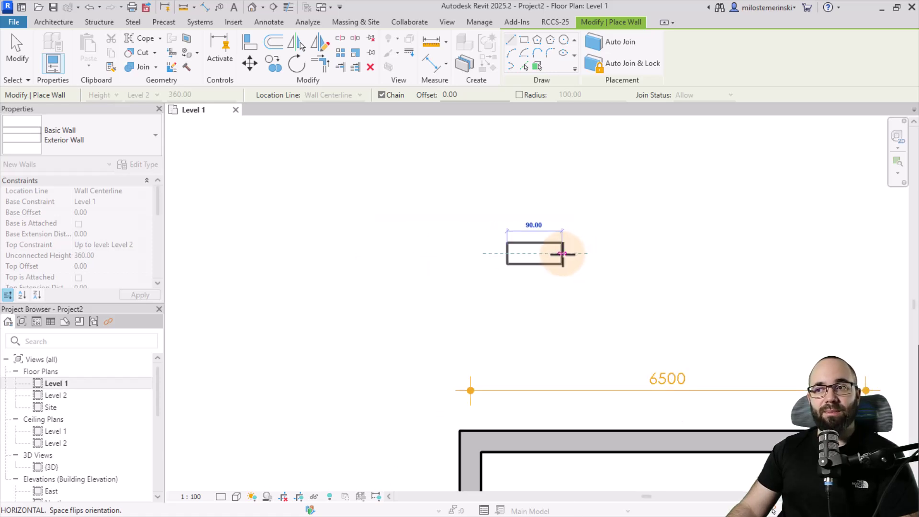
scroll(570, 261, "down", 2)
middle_click_drag(580, 268, 365, 260)
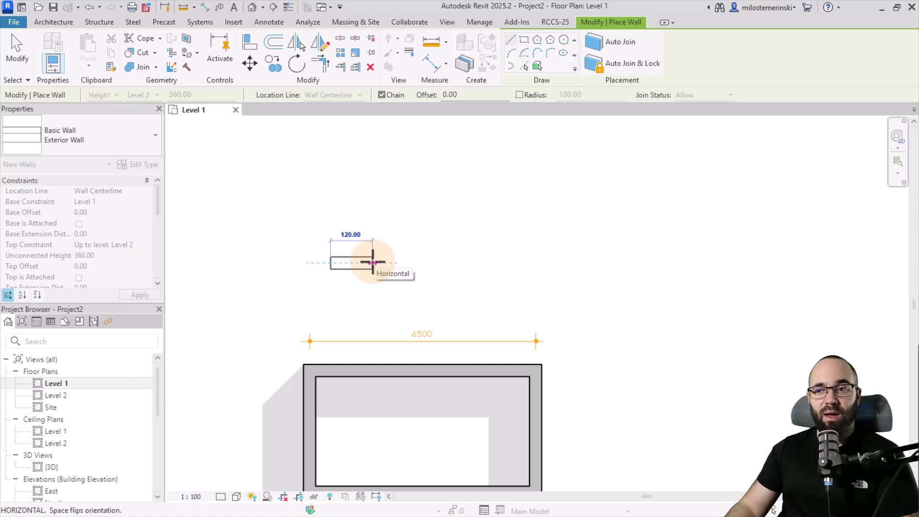
scroll(376, 261, "down", 2)
scroll(375, 261, "up", 2)
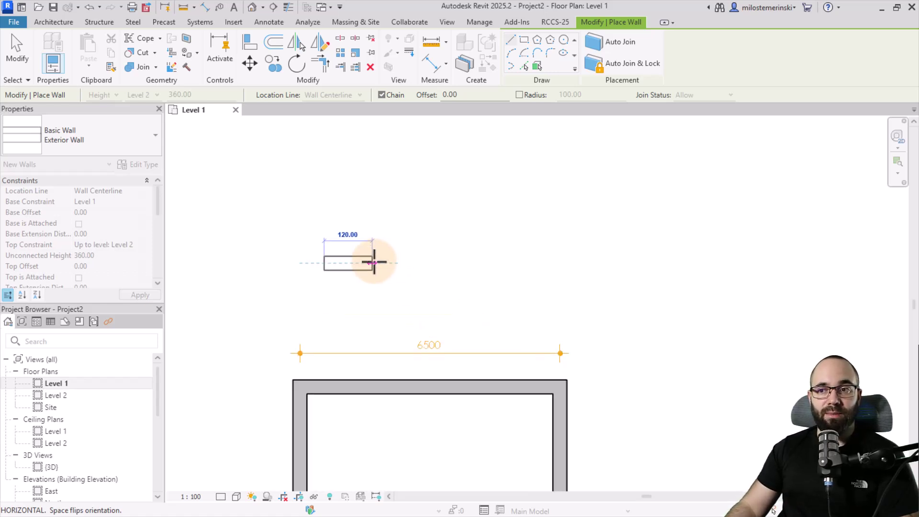
scroll(374, 262, "up", 2)
scroll(373, 236, "down", 4)
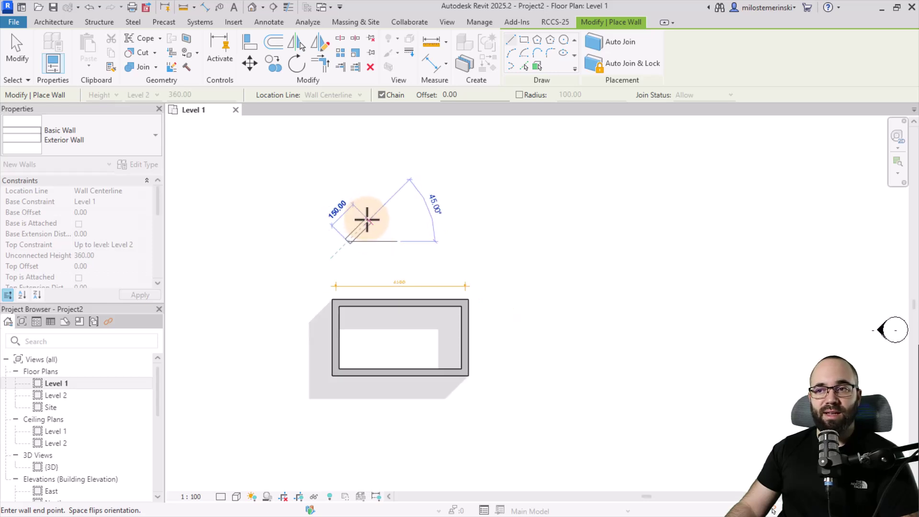
scroll(366, 218, "up", 2)
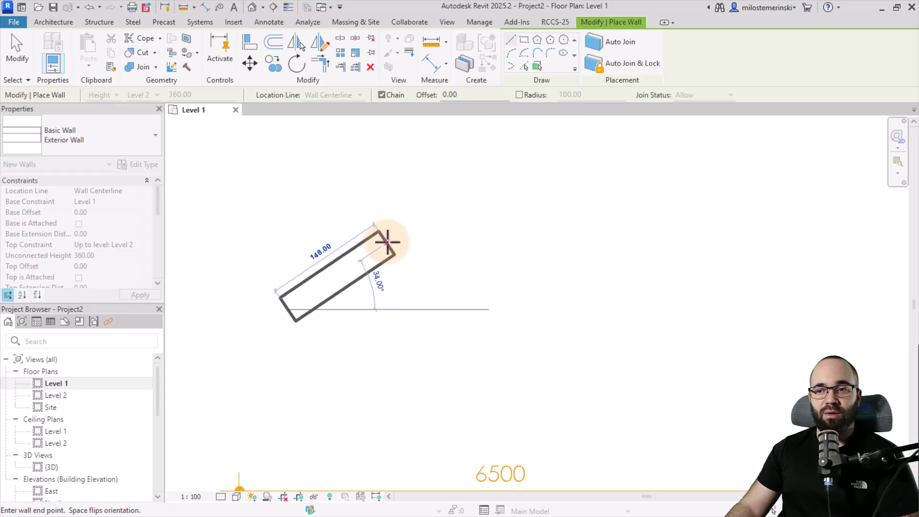
key("Escape")
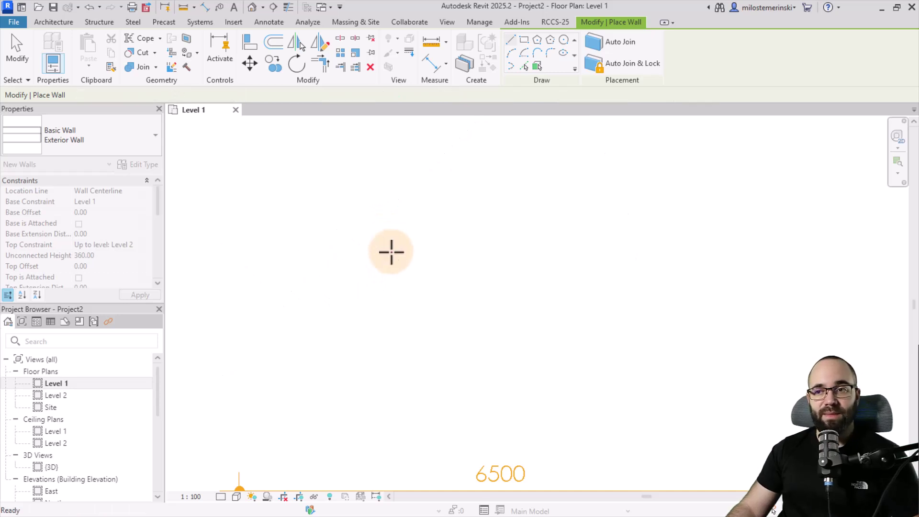
key("Escape")
left_click(476, 22)
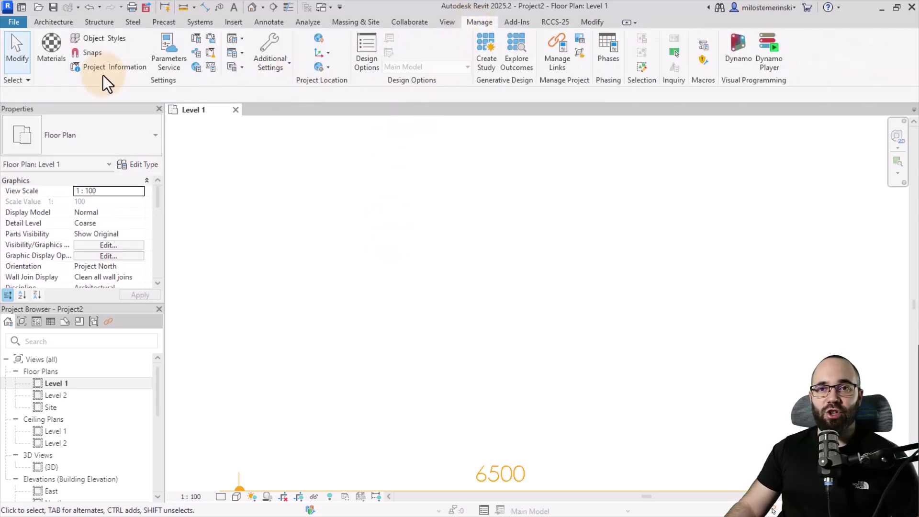
left_click(93, 56)
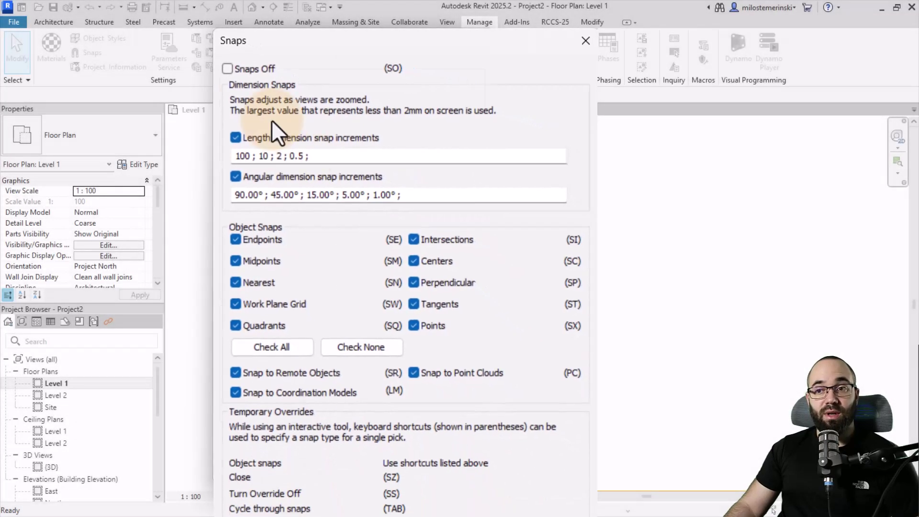
left_click(360, 444)
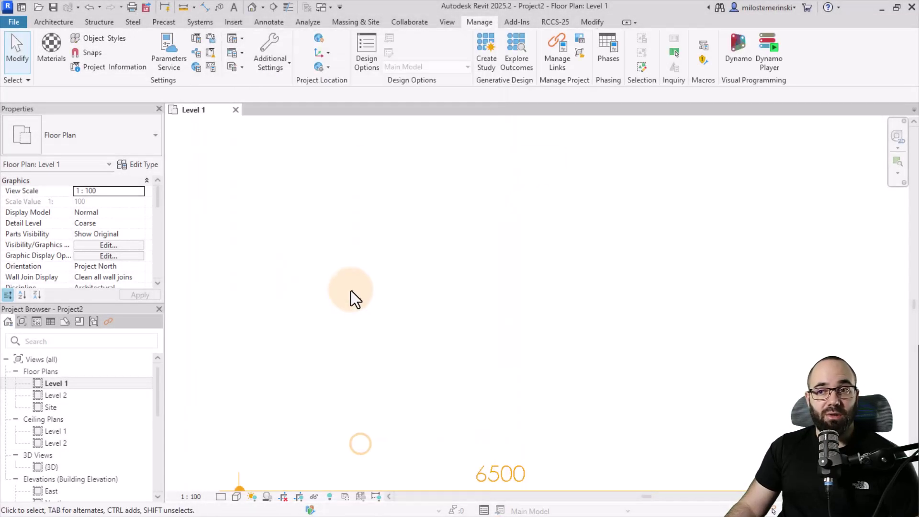
scroll(356, 196, "down", 2)
scroll(356, 196, "down", 2)
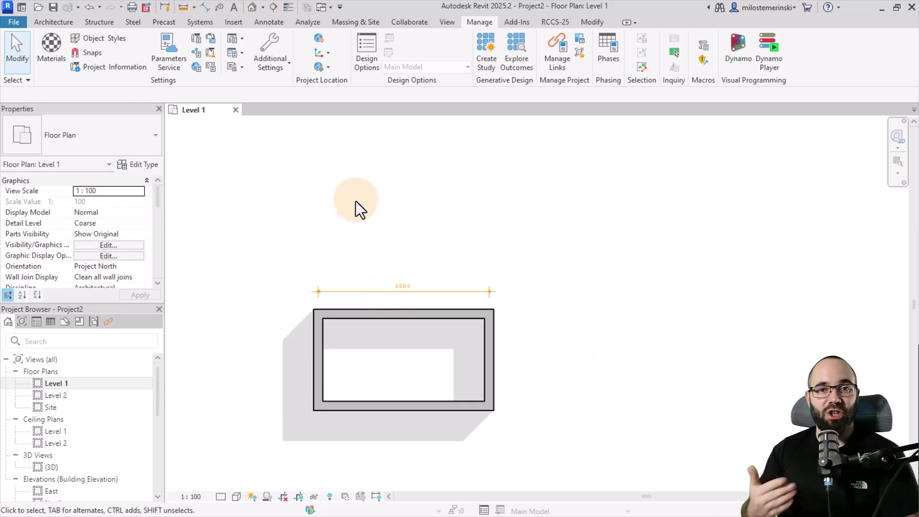
scroll(367, 300, "up", 3)
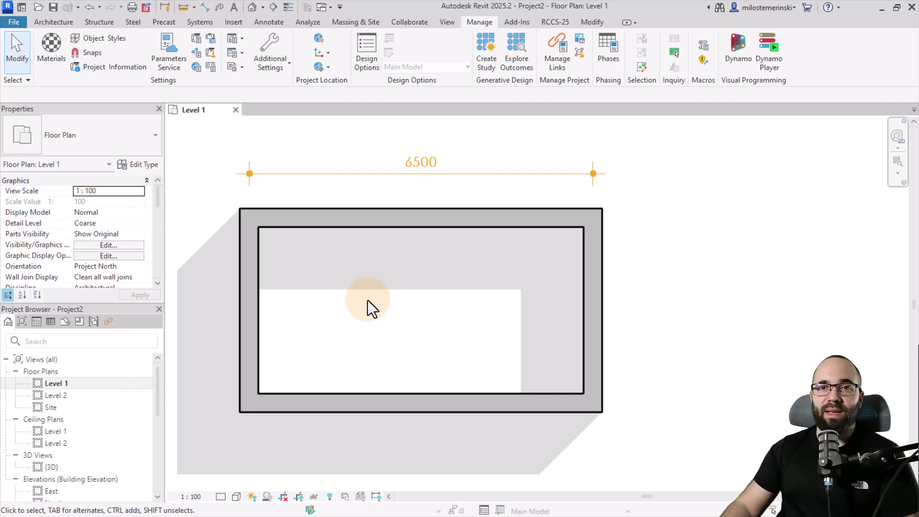
- In Options > General, confirm the Save reminder is 15 minutes and the Synchronize with Central reminder is 30 minutes
left_click(21, 25)
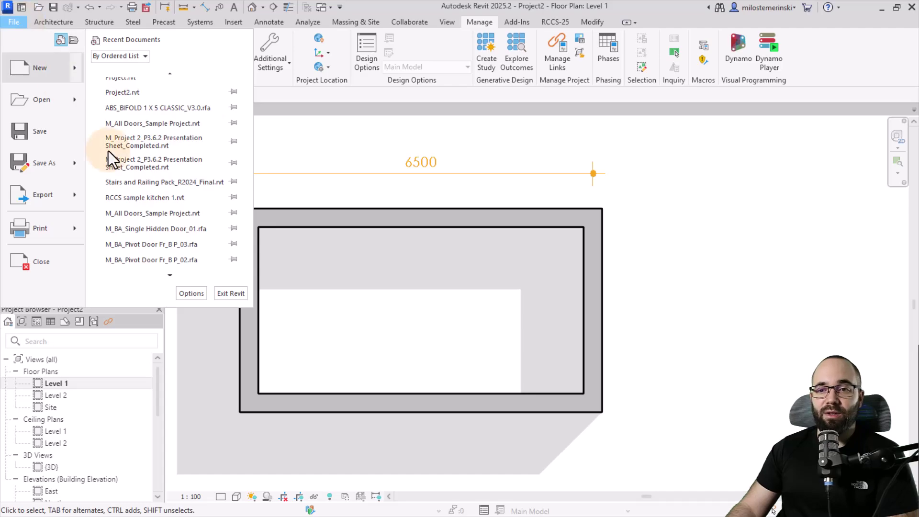
left_click(192, 295)
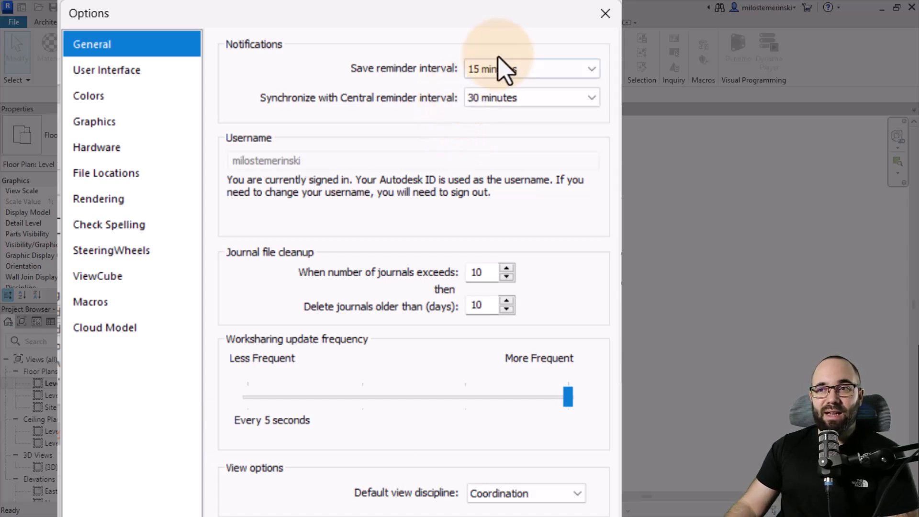
left_click(497, 68)
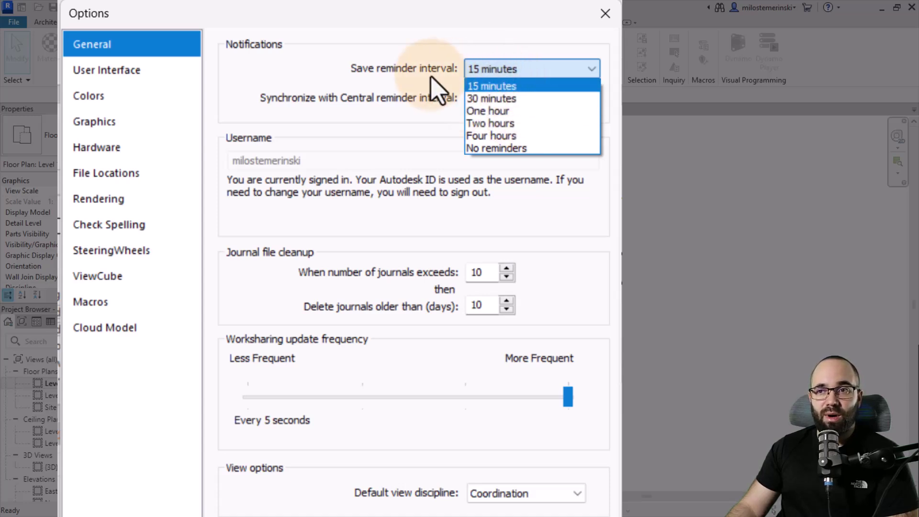
left_click(419, 72)
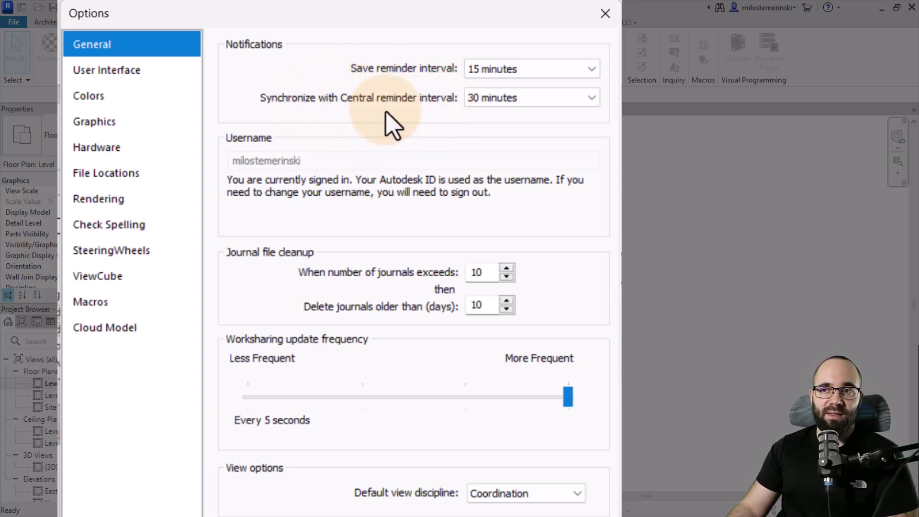
left_click(473, 100)
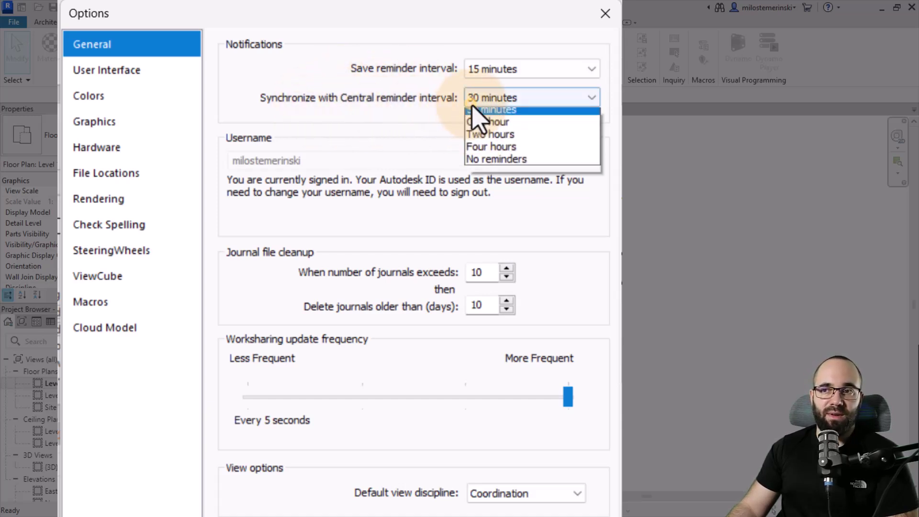
left_click(410, 125)
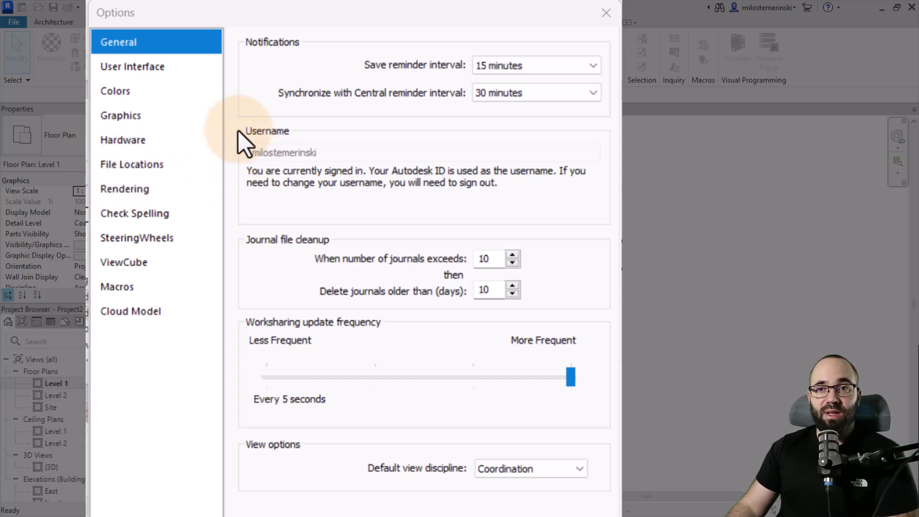
- Look through the User Interface settings page in Options
left_click(151, 68)
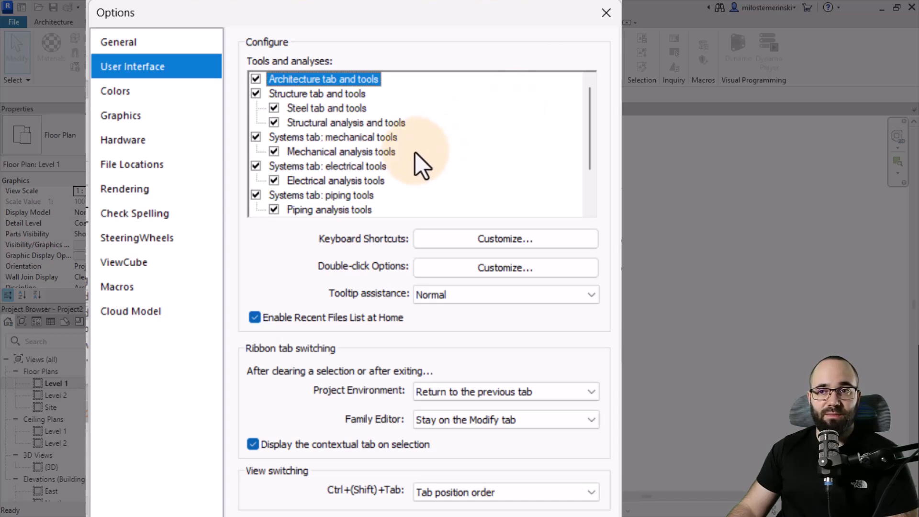
scroll(414, 152, "down", 2)
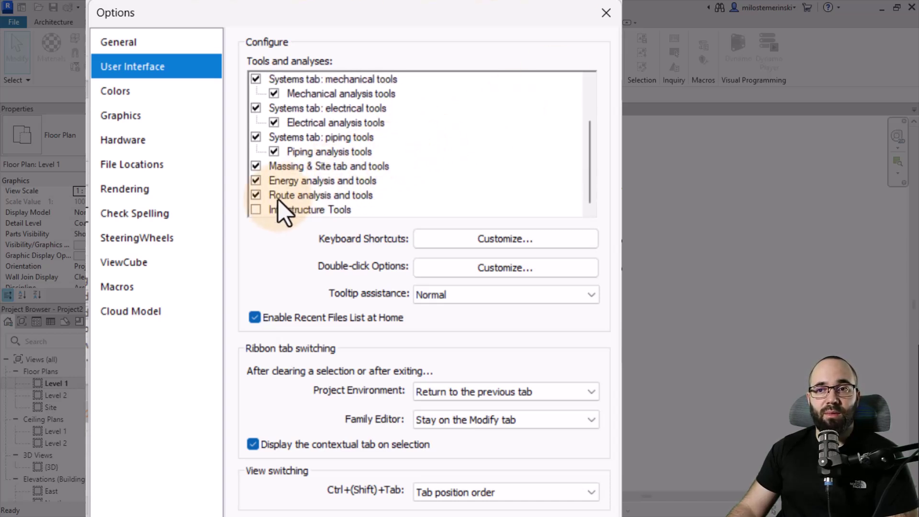
scroll(257, 199, "up", 1)
scroll(263, 198, "down", 1)
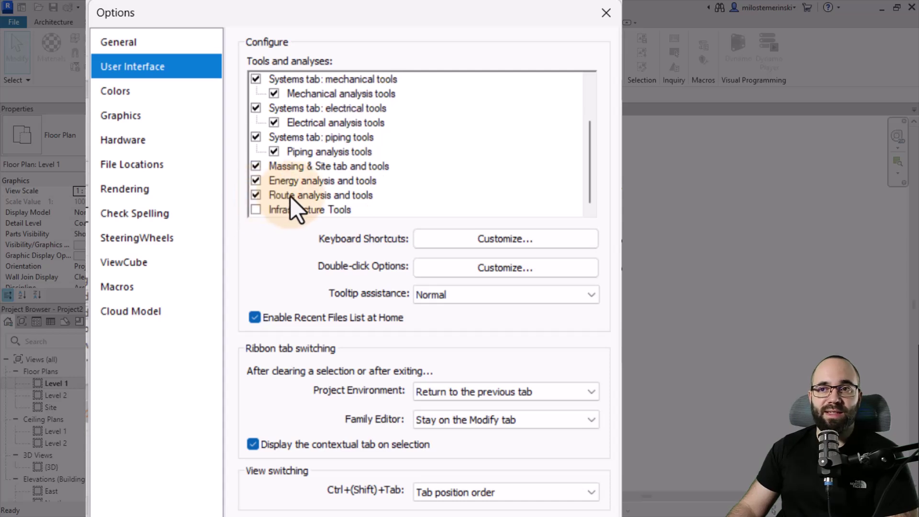
scroll(289, 197, "up", 3)
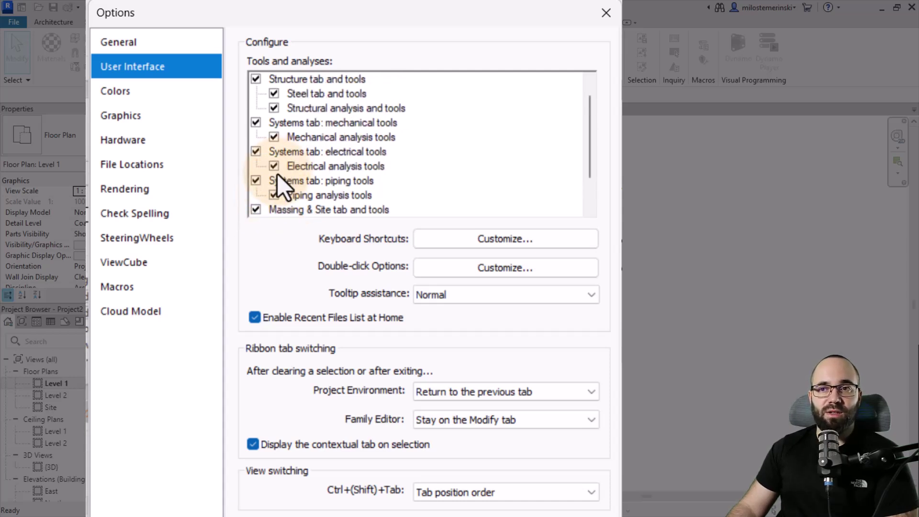
scroll(277, 174, "up", 1)
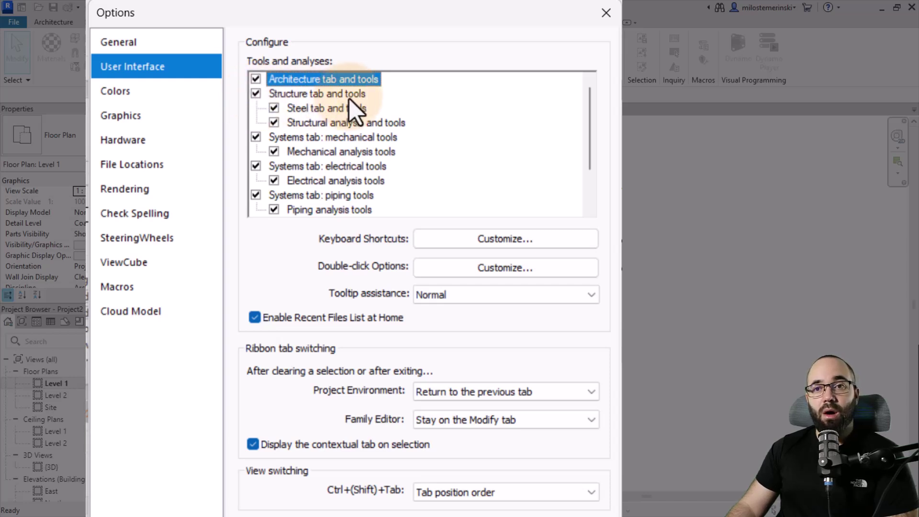
- Set UI active theme to Dark on the Colors page and apply the options
left_click(181, 96)
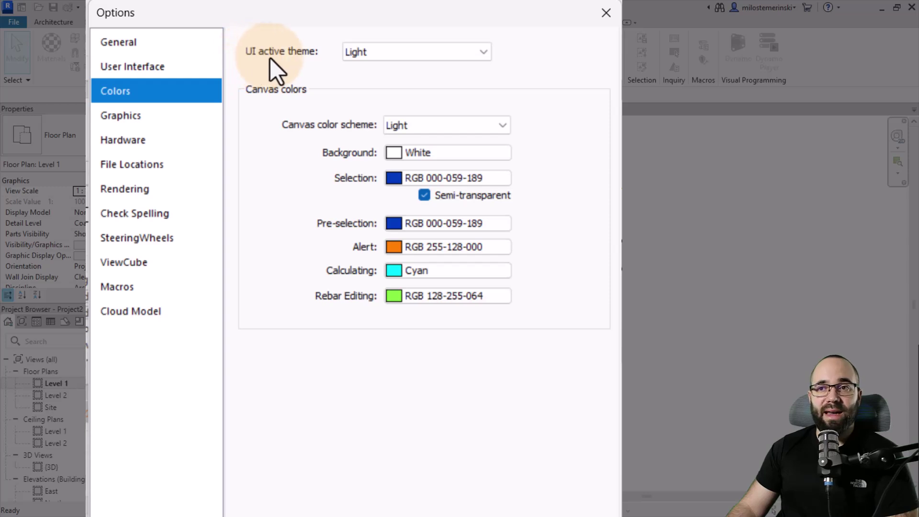
left_click(363, 55)
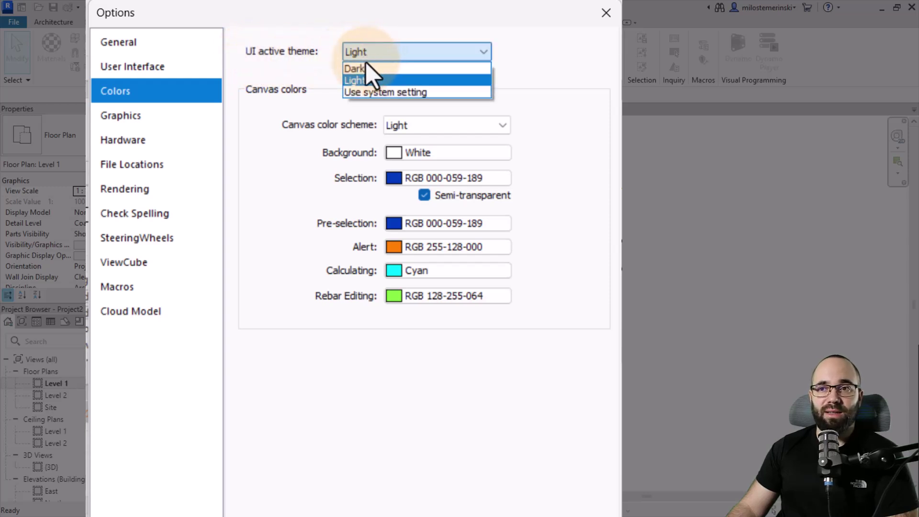
left_click(360, 70)
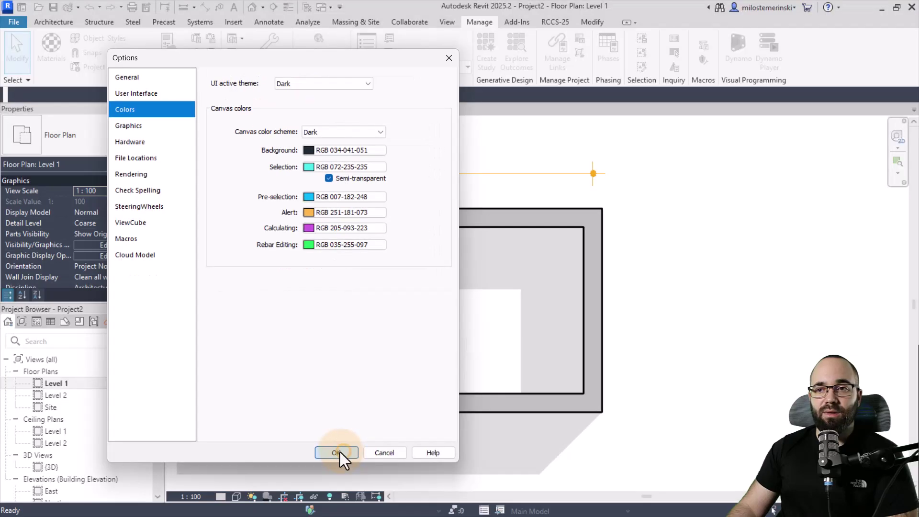
left_click(340, 451)
middle_click_drag(375, 307, 361, 313)
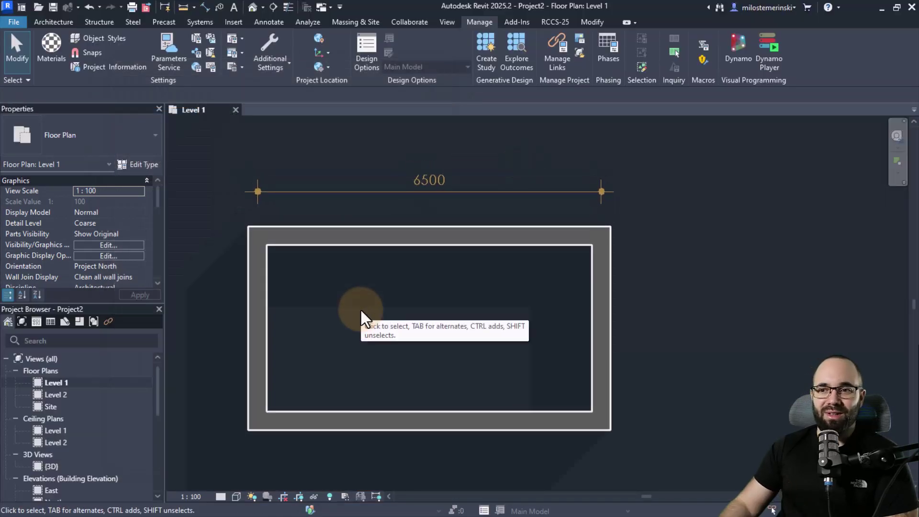